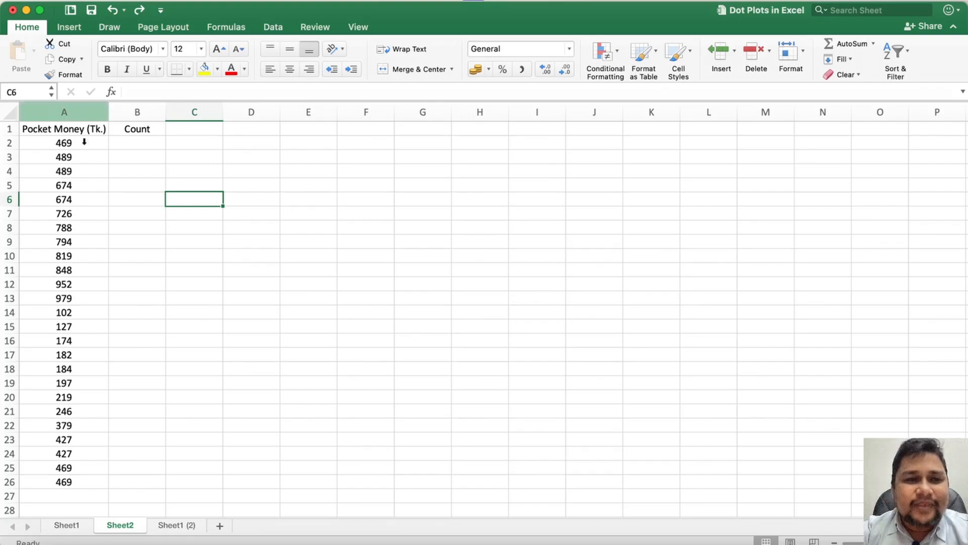
# Change the currency unit in the cell A1 header so it reads Pocket Money ($).
pyautogui.click(90, 131)
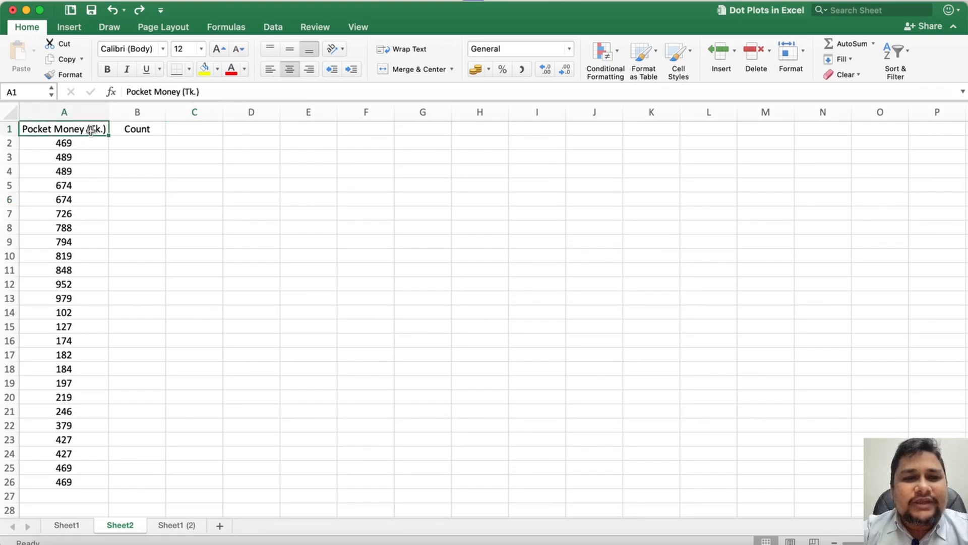
pyautogui.click(196, 91)
pyautogui.press('BackSpace')
pyautogui.press('BackSpace')
pyautogui.press('BackSpace')
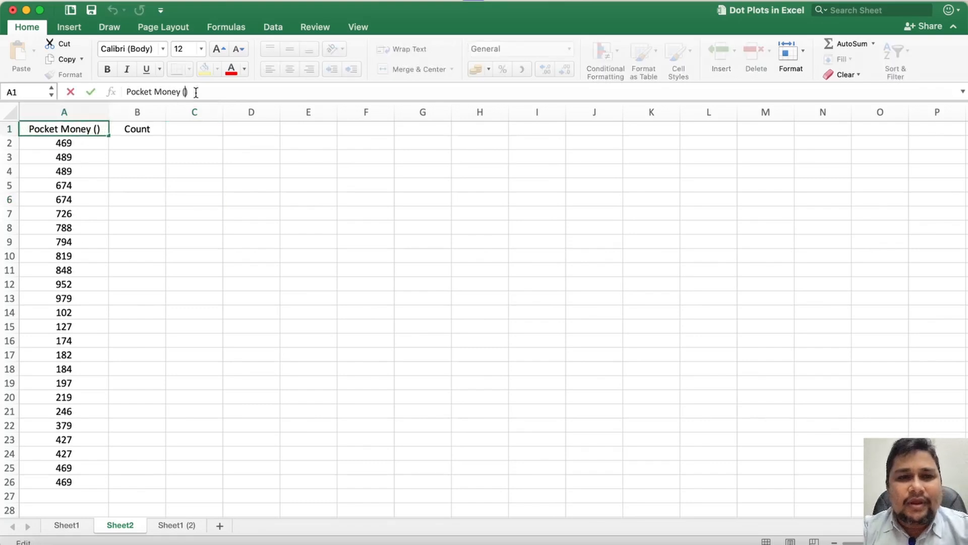
pyautogui.write('$')
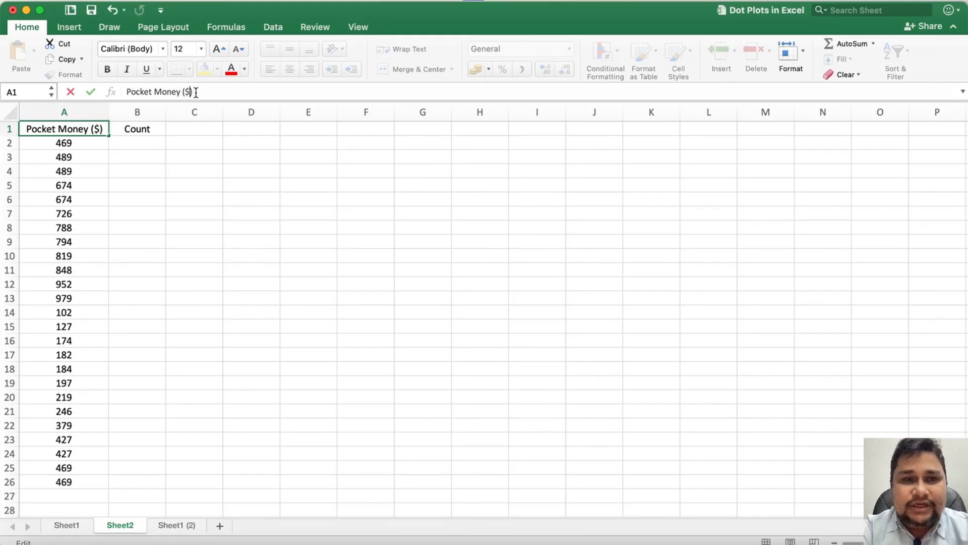
pyautogui.press('Return')
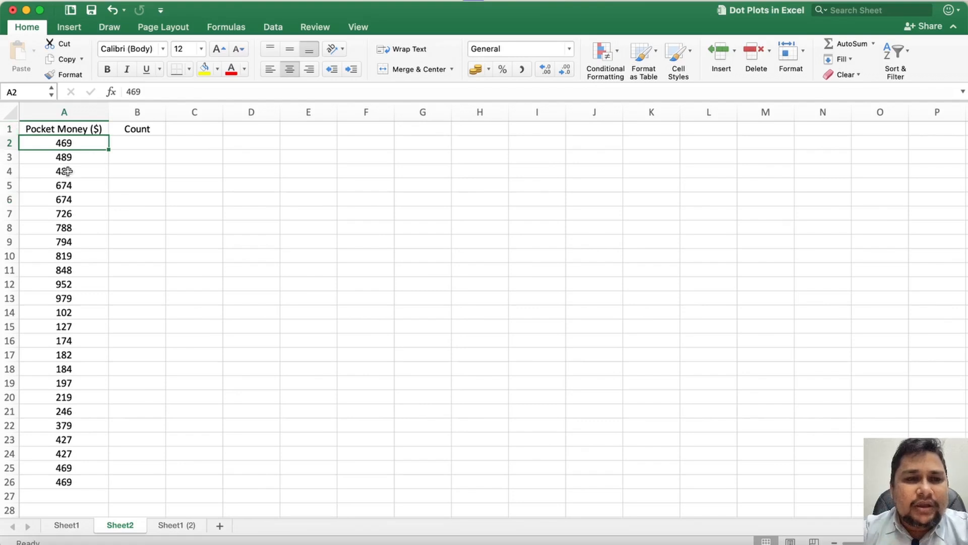
pyautogui.click(76, 313)
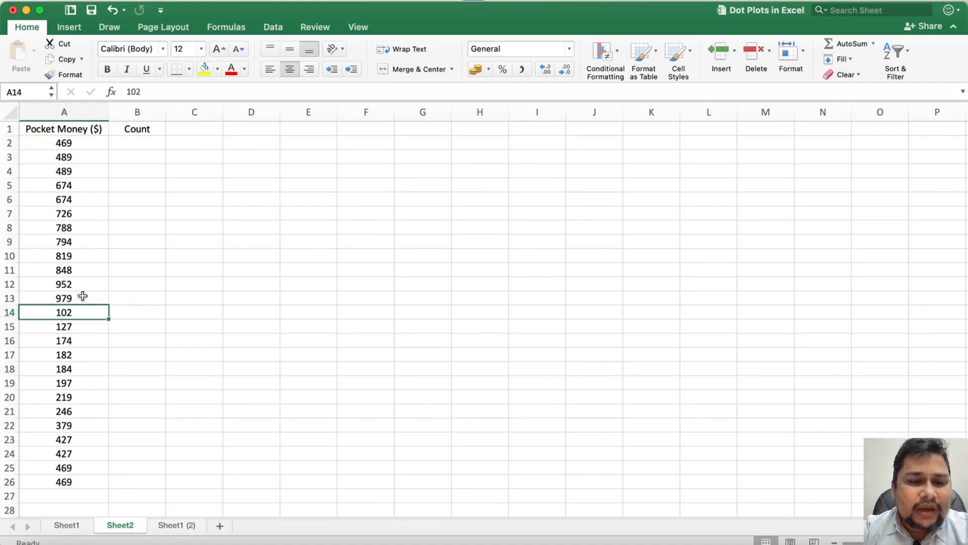
pyautogui.click(82, 297)
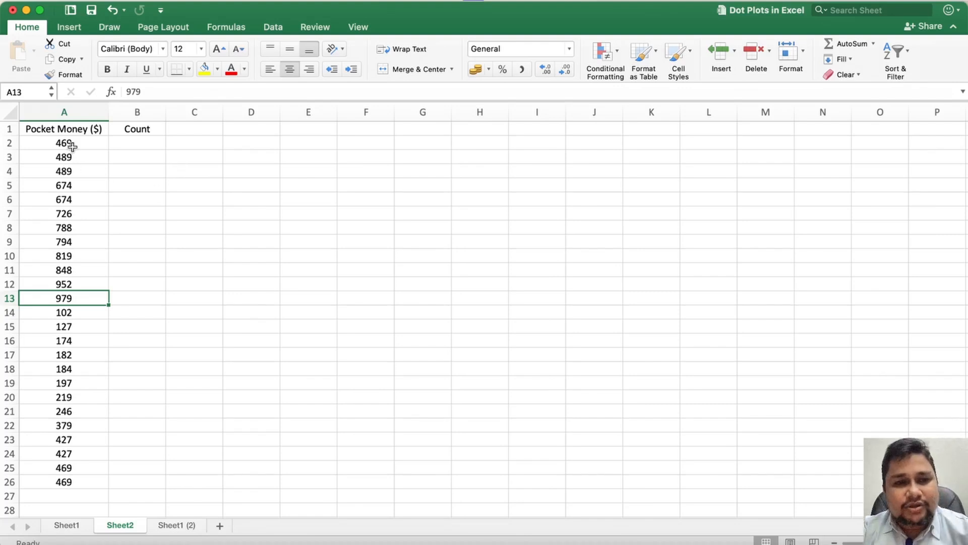
# Sort the Pocket Money ($) data in A1:A26 by values from smallest to largest, continuing with the current selection only.
pyautogui.click(62, 132)
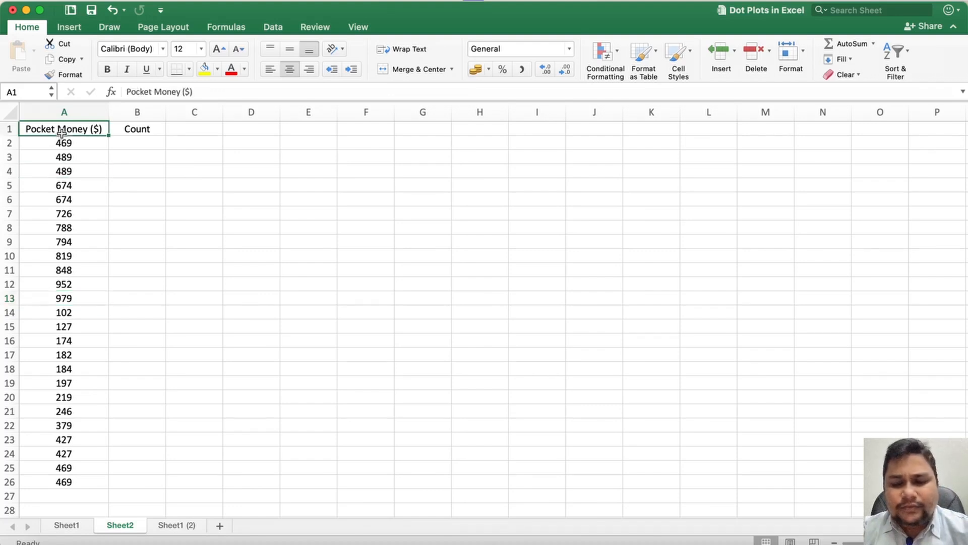
pyautogui.press('super+shift+Down')
pyautogui.press('super+shift+Down')
pyautogui.press('super+shift+Up')
pyautogui.press('super+shift+Up')
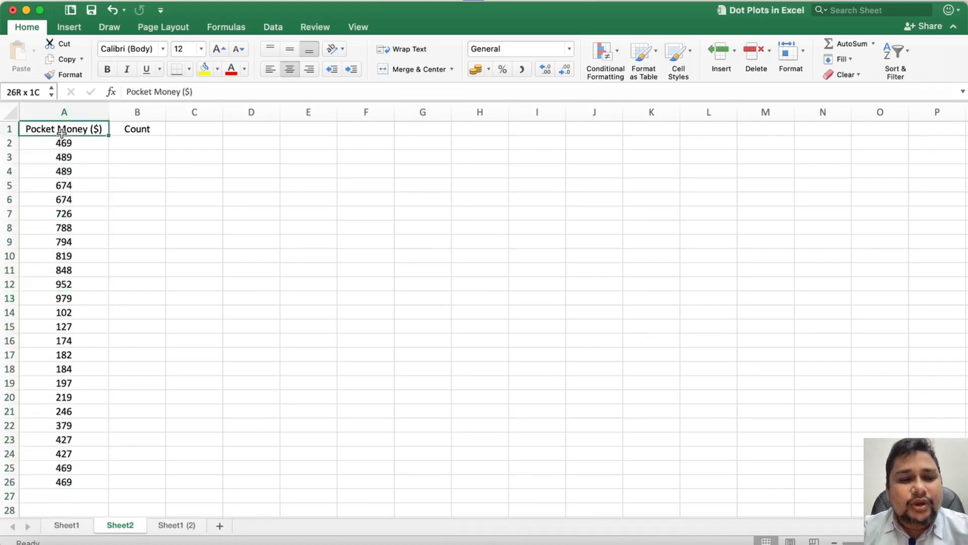
pyautogui.press('super+shift+Down')
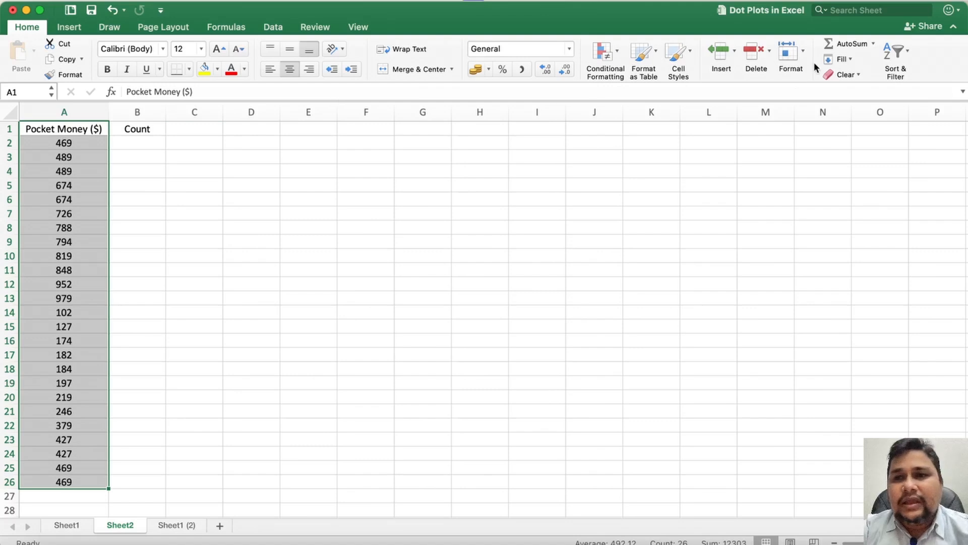
pyautogui.click(896, 60)
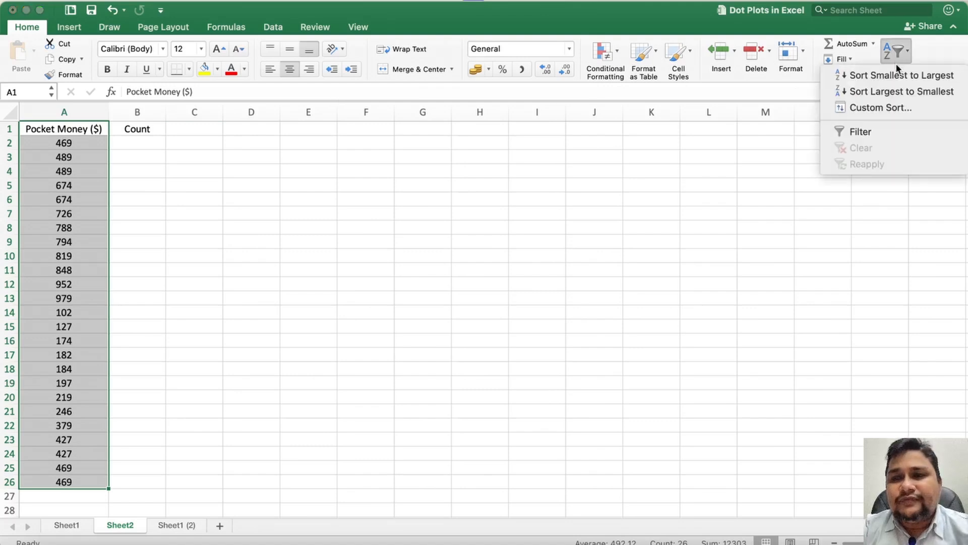
pyautogui.click(864, 107)
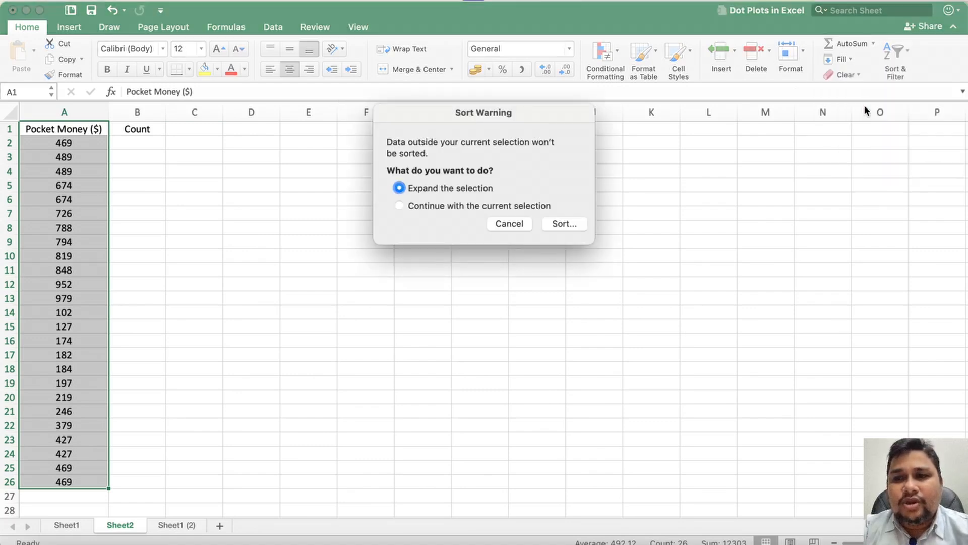
pyautogui.click(425, 205)
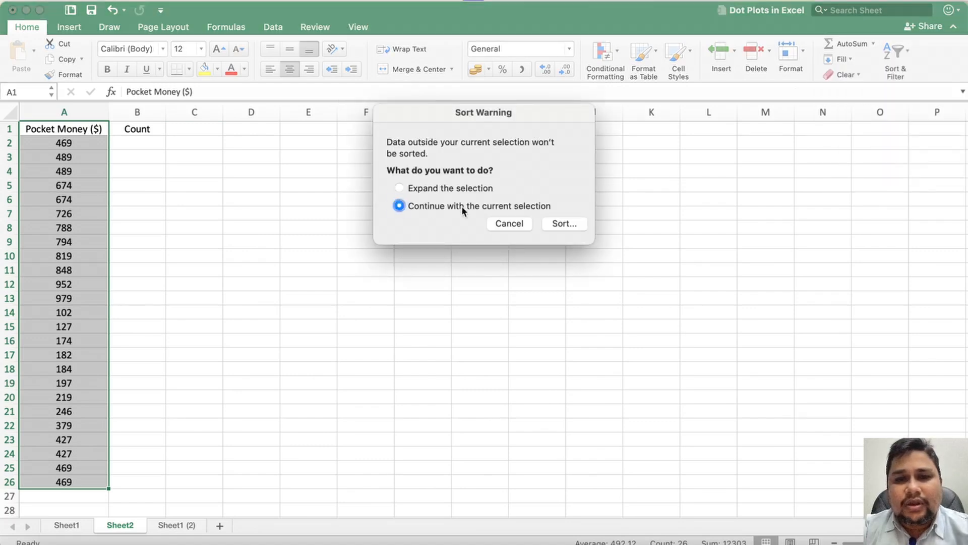
pyautogui.click(557, 227)
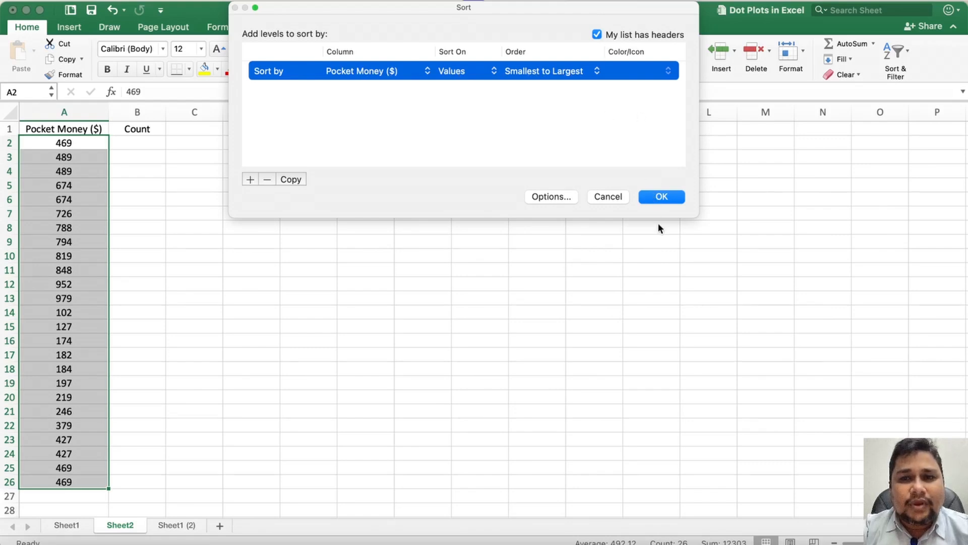
pyautogui.click(665, 198)
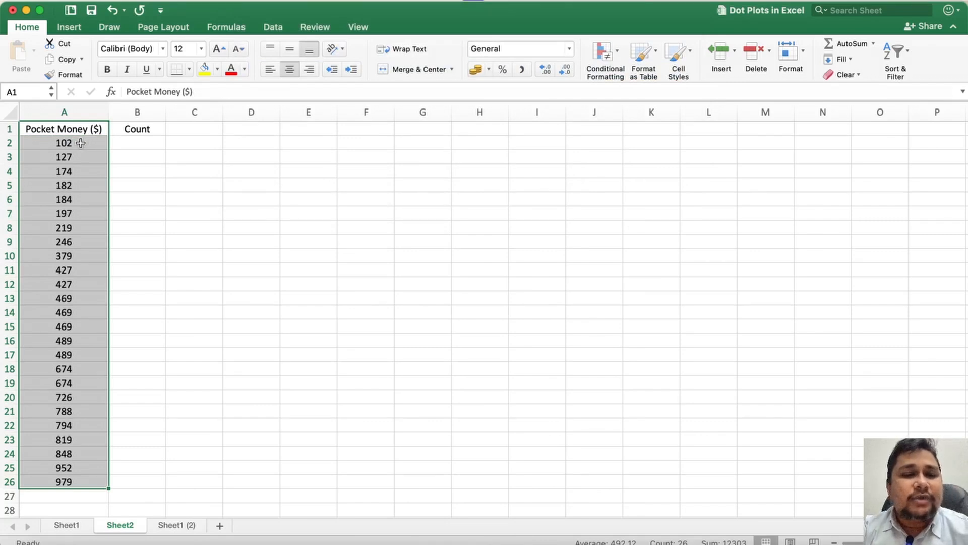
pyautogui.click(81, 143)
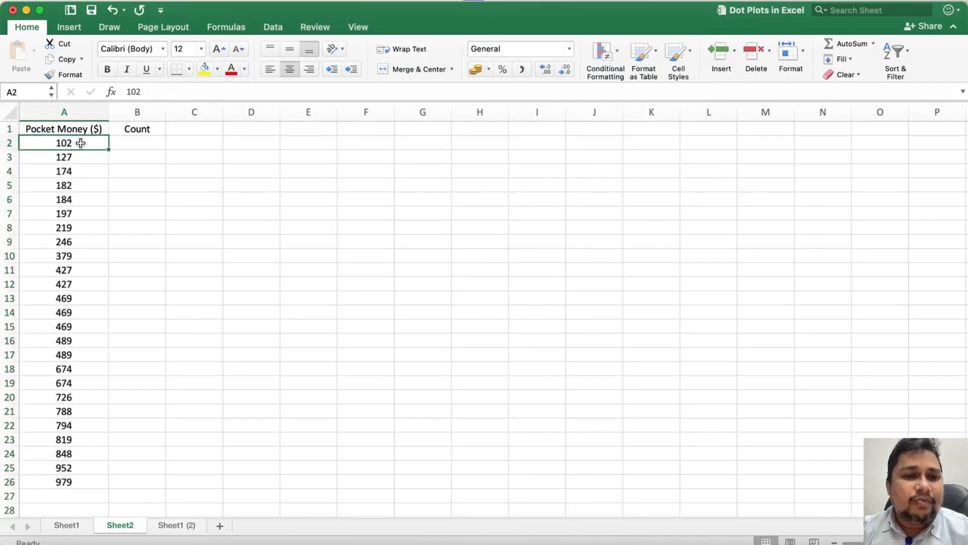
pyautogui.click(74, 479)
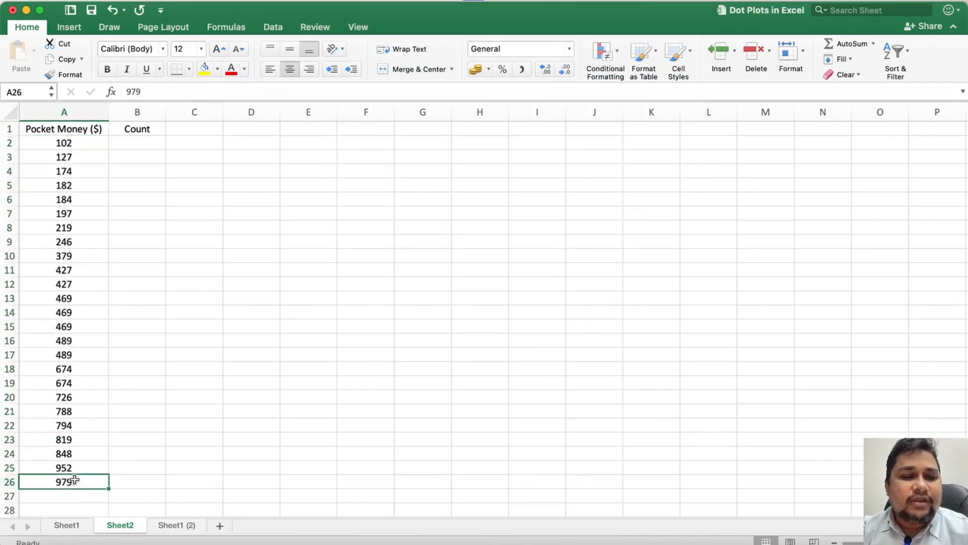
# Begin a COUNTIF formula in cell B2 with the expanding range $A$2:$A2.
pyautogui.click(136, 142)
pyautogui.write('=')
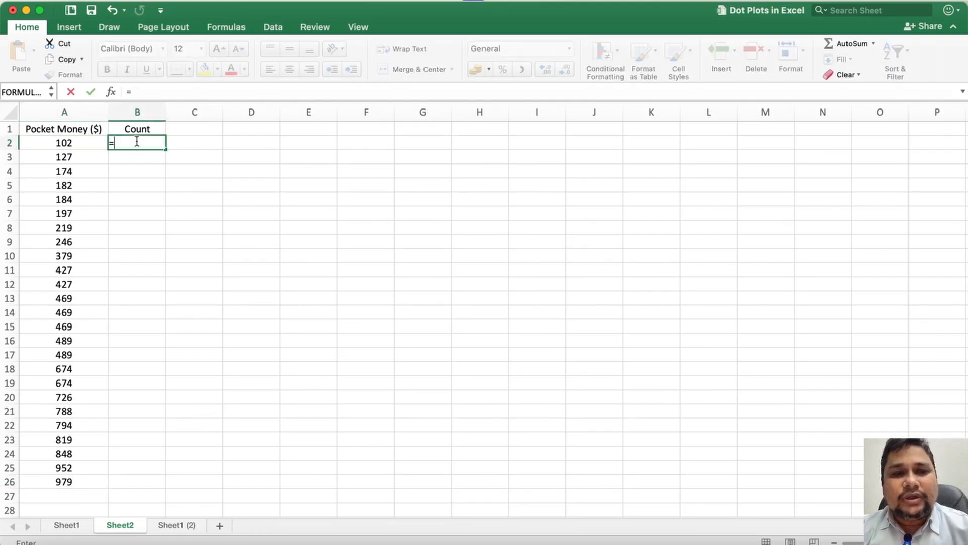
pyautogui.write('count')
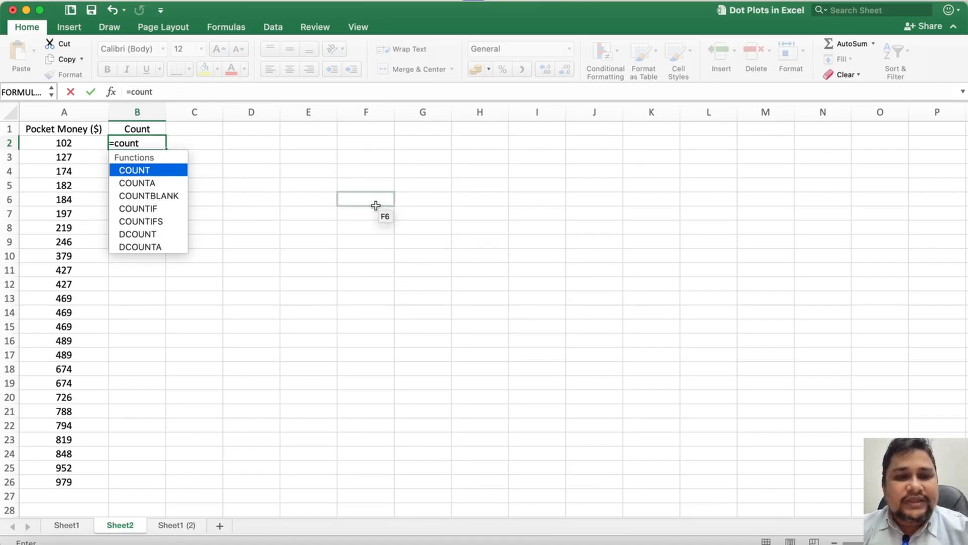
pyautogui.write('if')
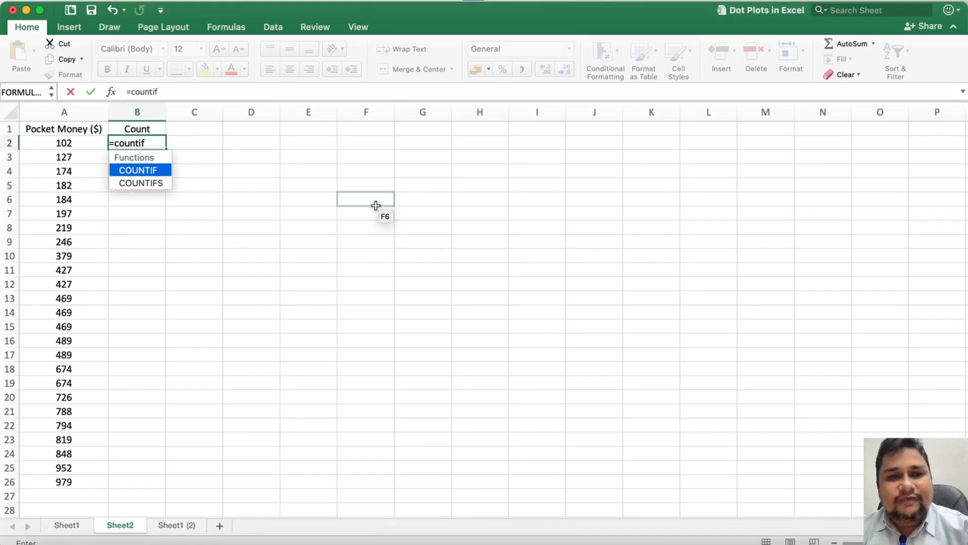
pyautogui.write('(')
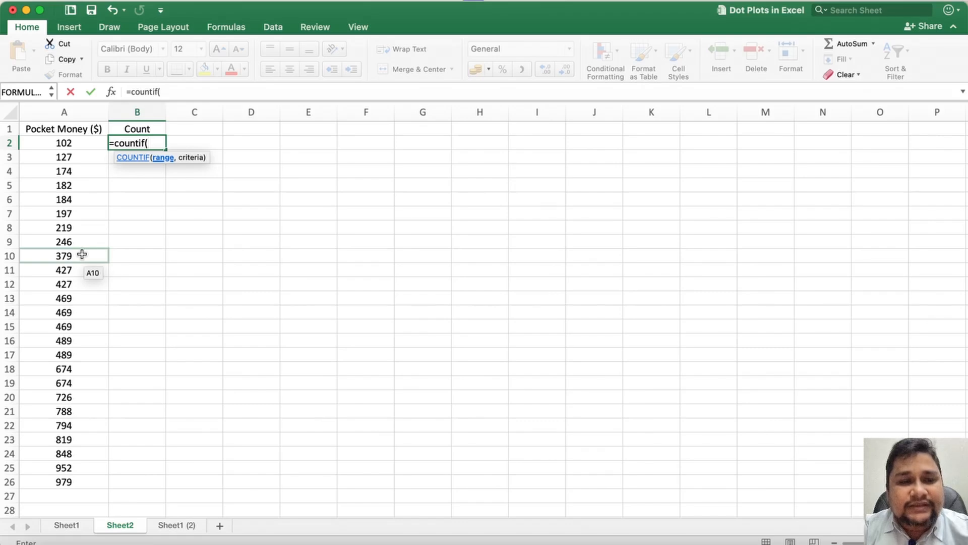
pyautogui.scroll(-3, 83, 254)
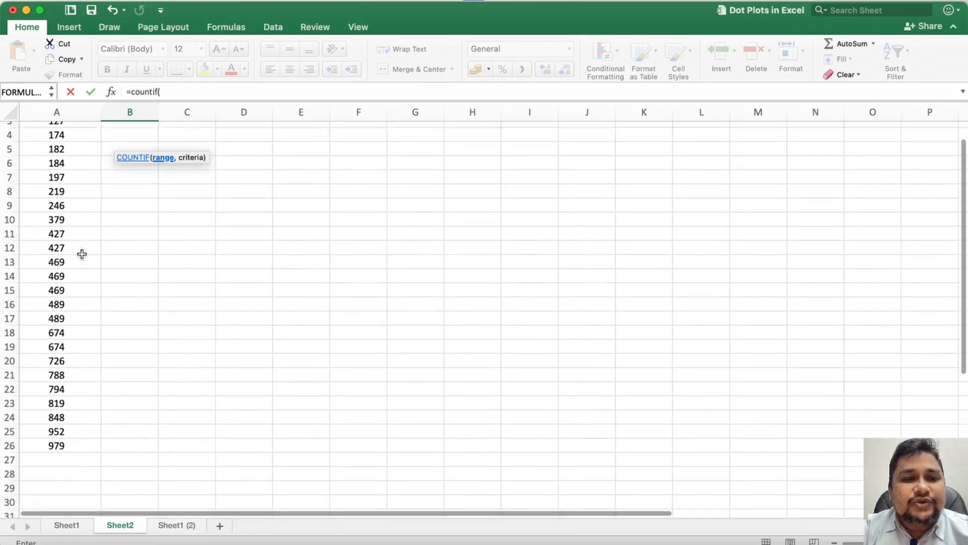
pyautogui.scroll(3, 82, 254)
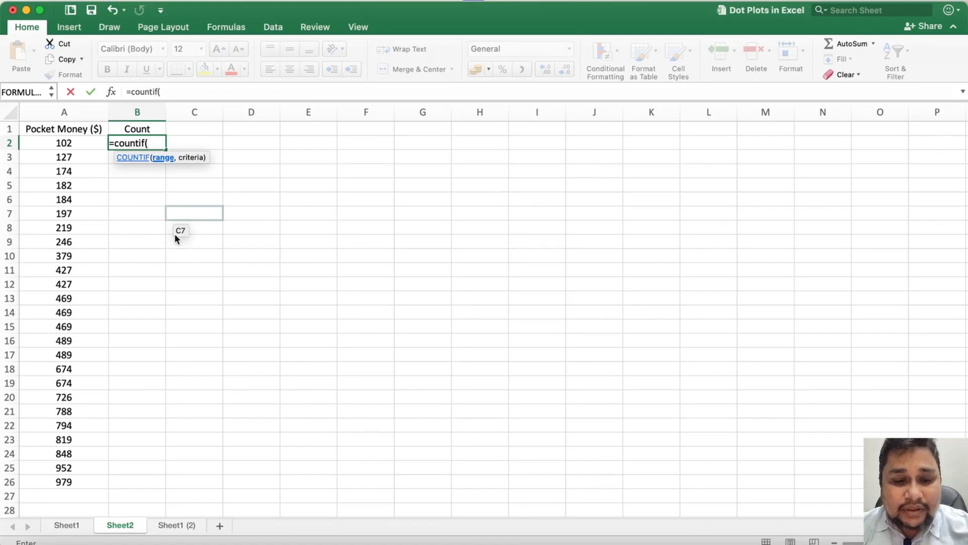
pyautogui.write('A@')
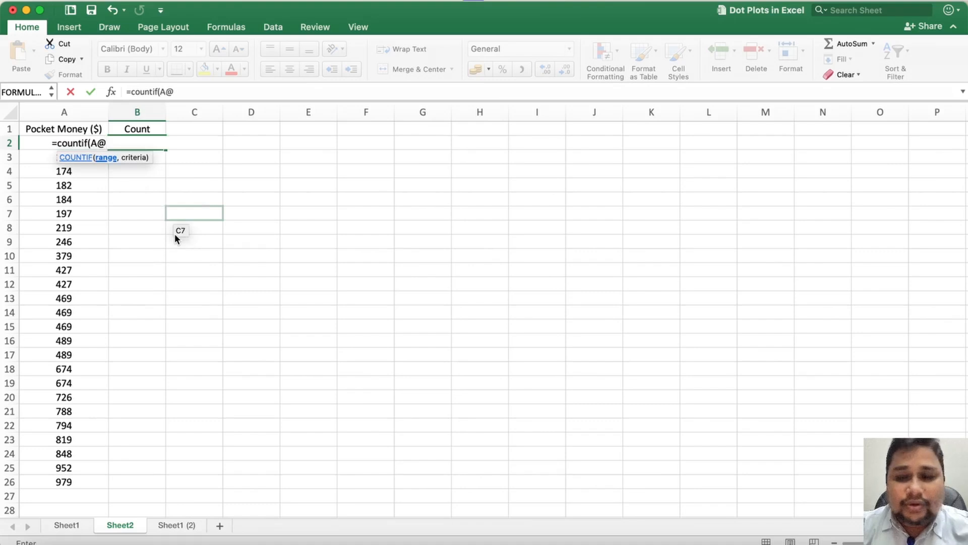
pyautogui.press('BackSpace')
pyautogui.write('2')
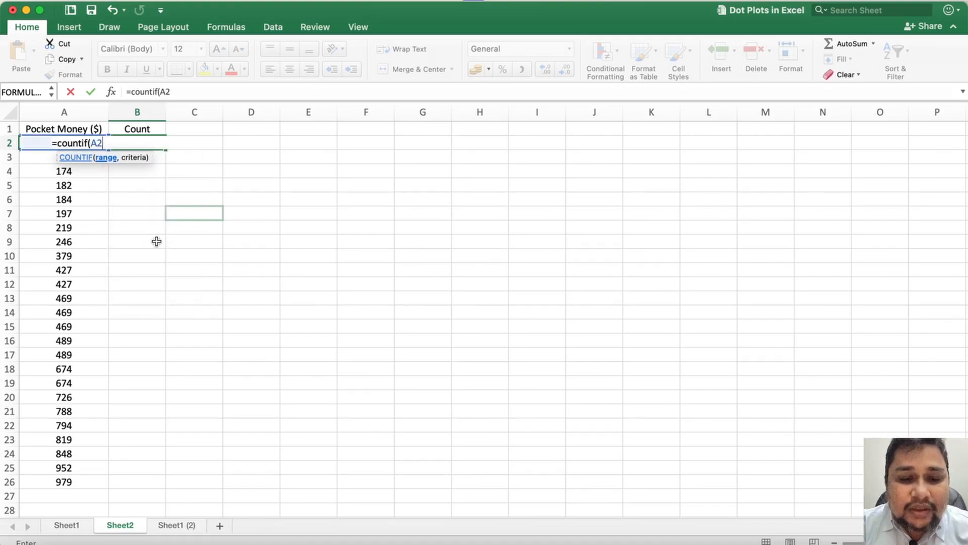
pyautogui.press('F4')
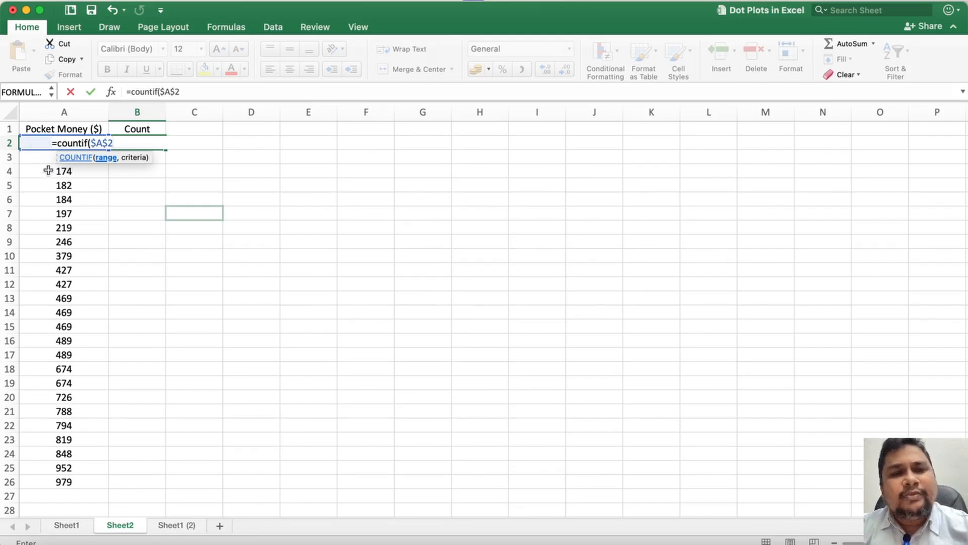
pyautogui.write(':')
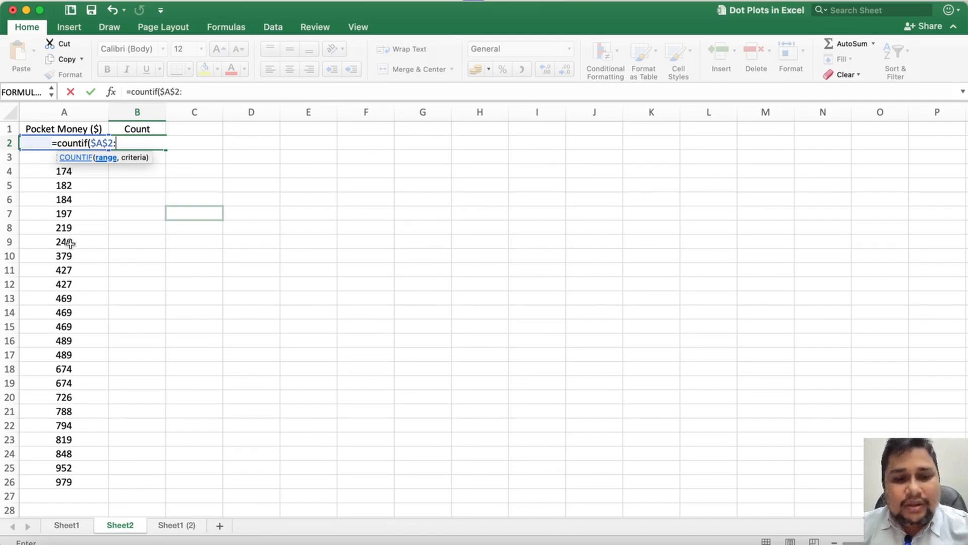
pyautogui.write('$A')
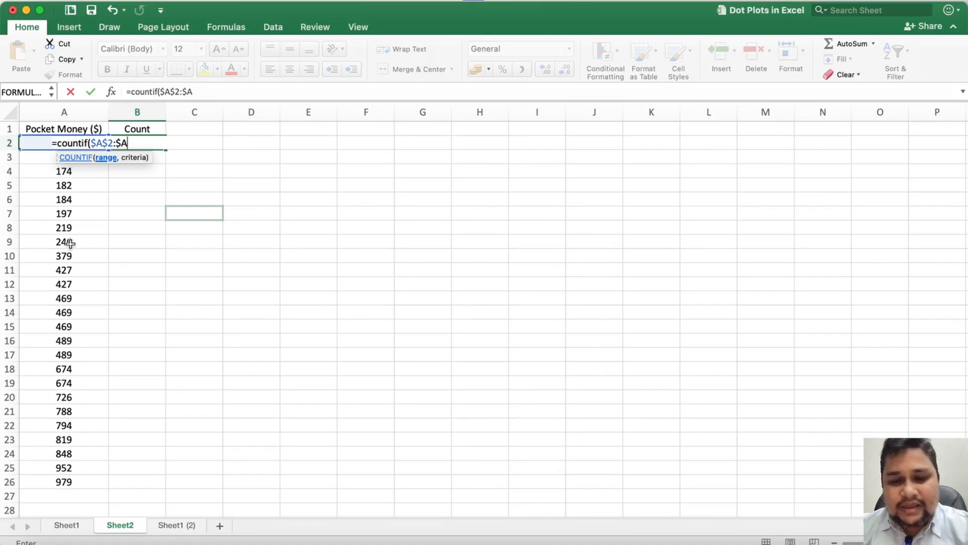
pyautogui.write('2')
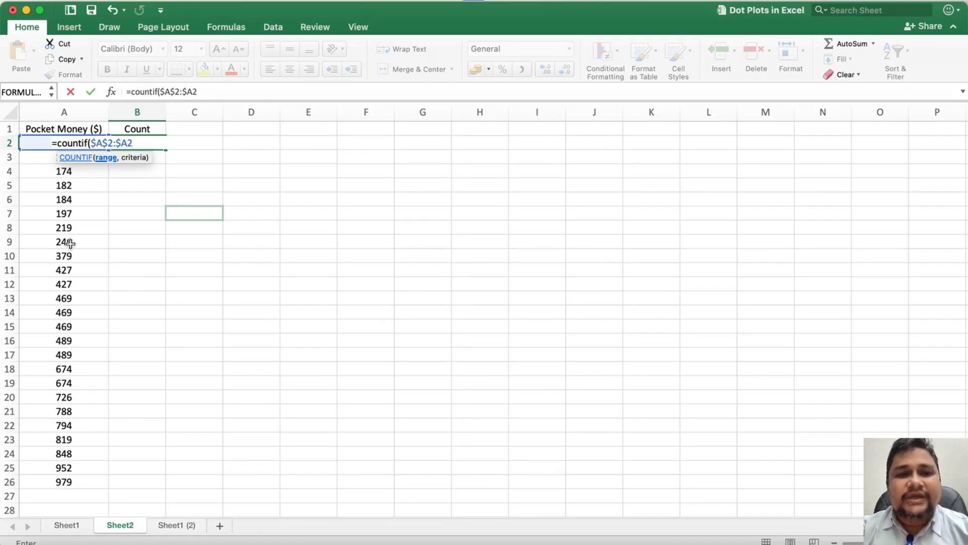
# Complete the COUNTIF formula in B2 with A2 as its criteria and enter it.
pyautogui.write(',')
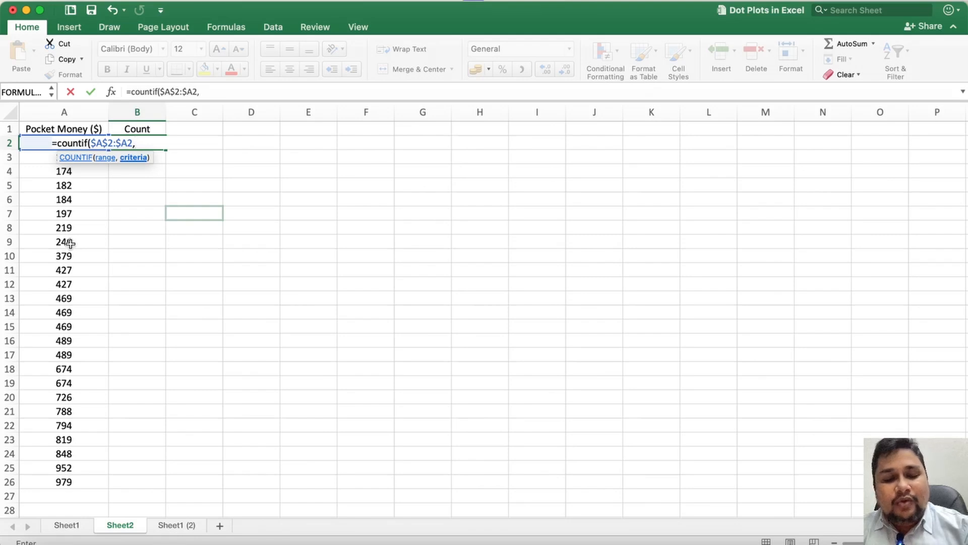
pyautogui.write('a2')
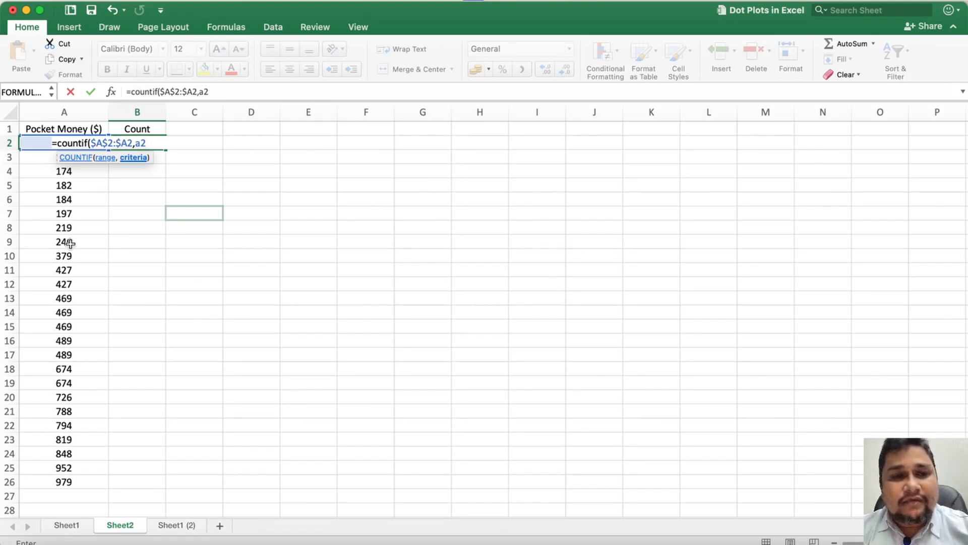
pyautogui.write(')')
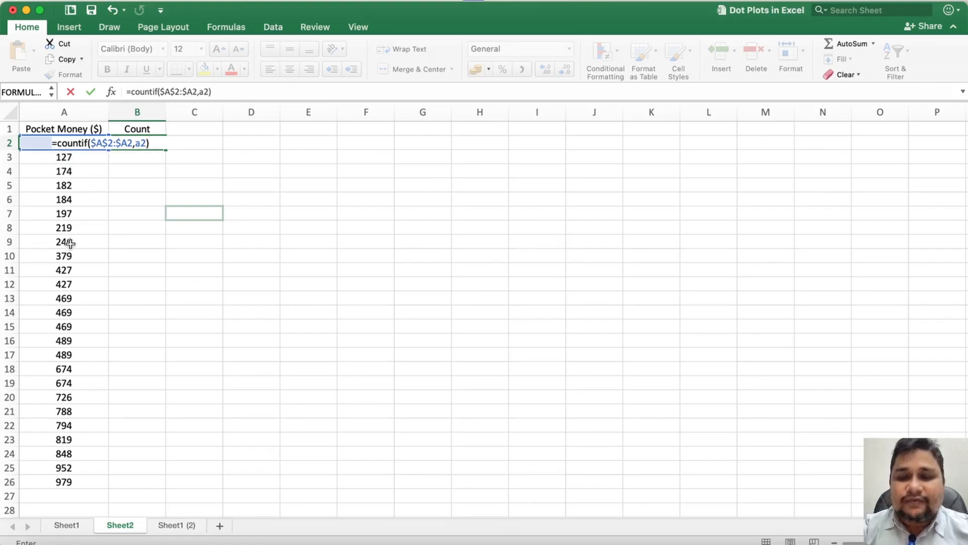
pyautogui.press('Return')
# Fill the COUNTIF formula from B2 down the Count column through B26 and check the formulas for the repeated 469 values.
pyautogui.click(156, 140)
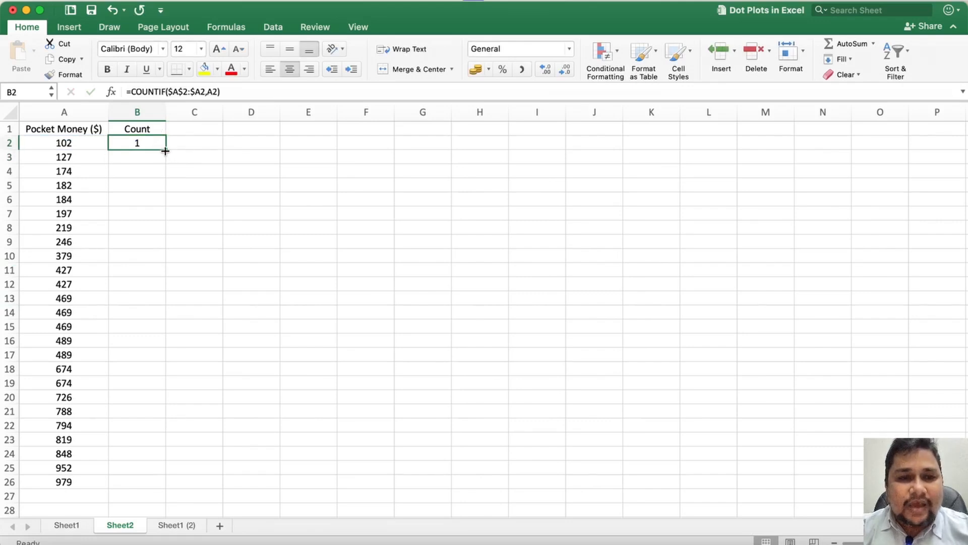
pyautogui.moveTo(166, 150); pyautogui.dragTo(173, 486)
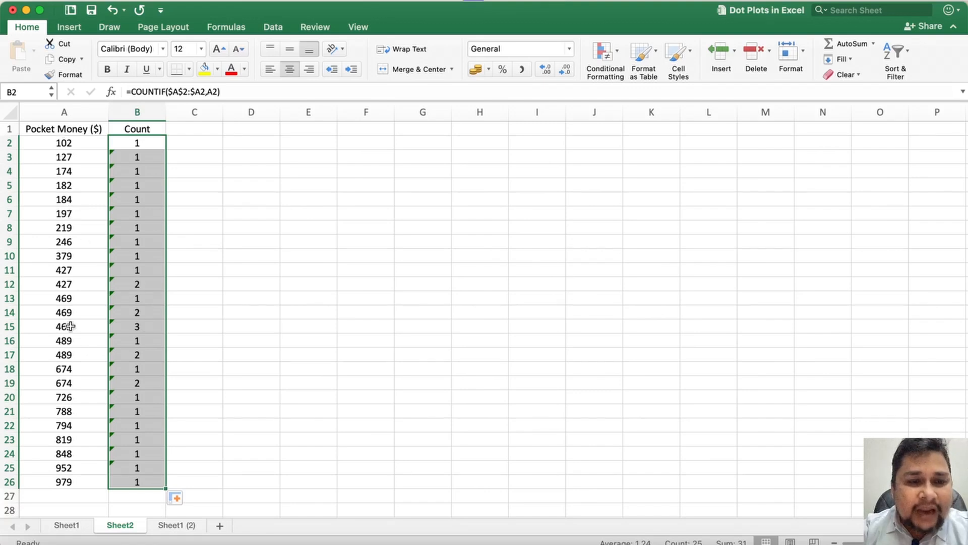
pyautogui.click(127, 325)
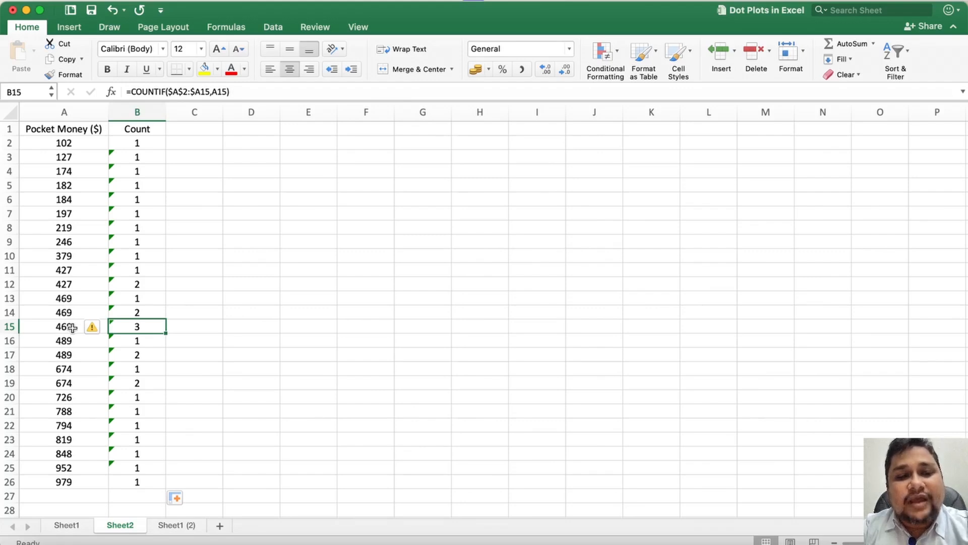
pyautogui.click(138, 313)
pyautogui.click(132, 298)
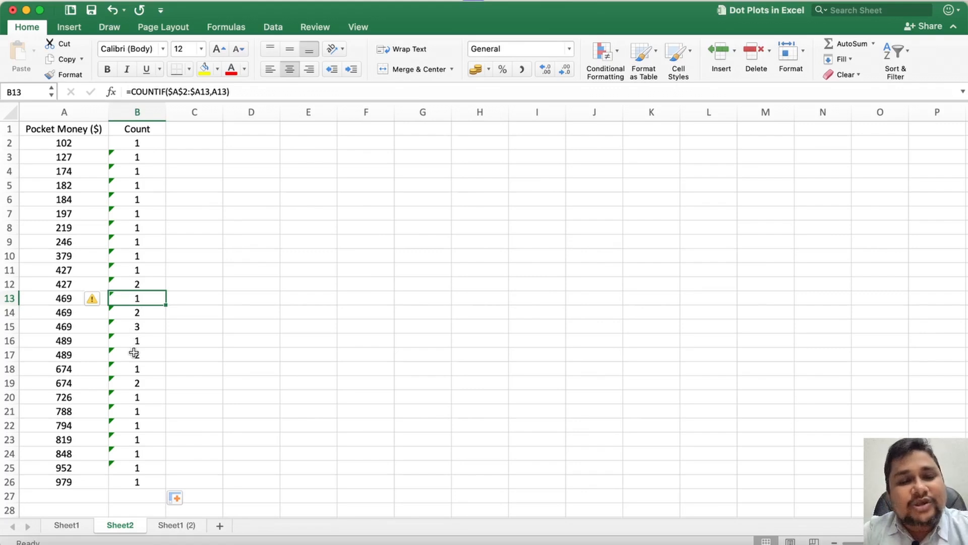
# Check the COUNTIF formulas in B14 and B15 for the second and third 469 values.
pyautogui.click(143, 312)
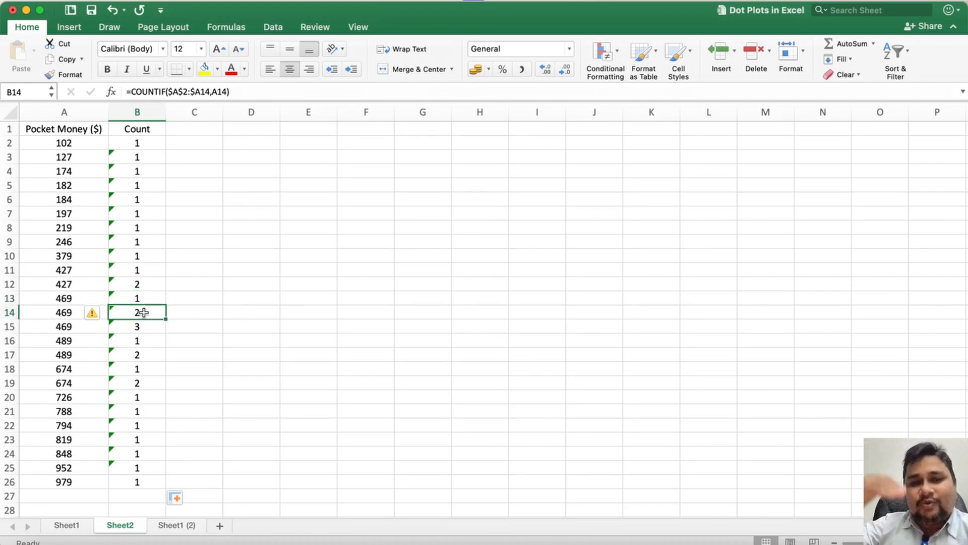
pyautogui.click(143, 325)
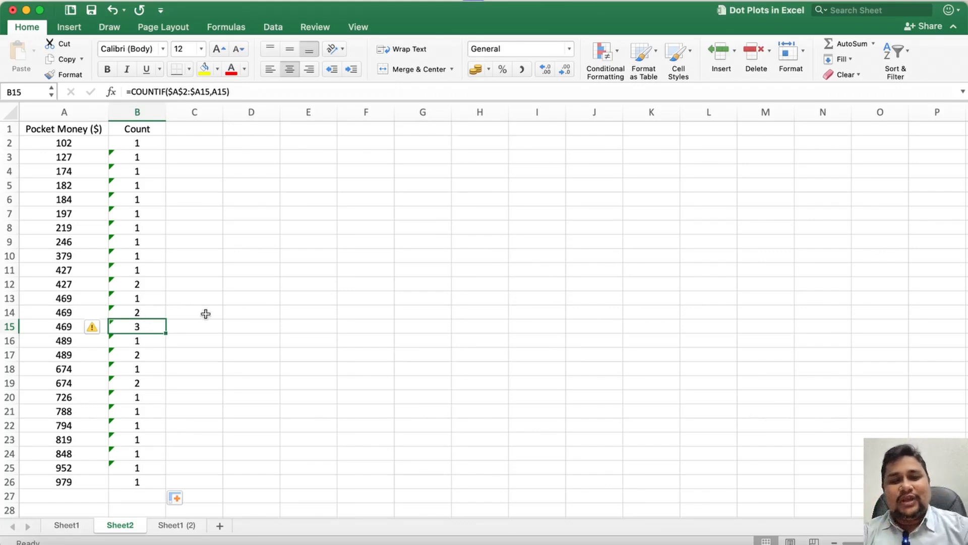
# Select the Count formulas in B3:B25 and ignore the errors flagged on them.
pyautogui.click(134, 156)
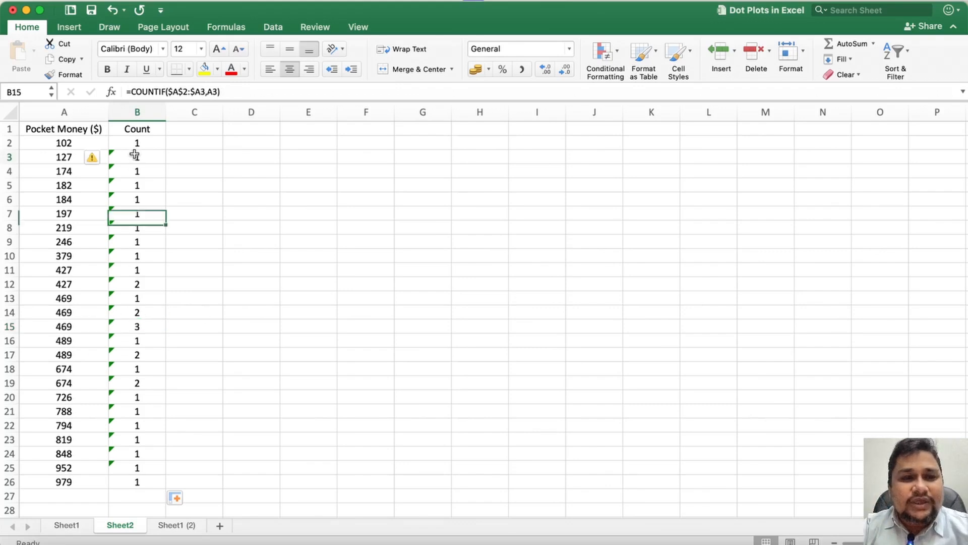
pyautogui.hotkey('shift', 'Down')
pyautogui.hotkey('shift', 'Down')
pyautogui.hotkey('shift', 'Down')
pyautogui.hotkey('shift', 'Down')
pyautogui.hotkey('shift', 'Down')
pyautogui.hotkey('shift', 'Down')
pyautogui.hotkey('shift', 'Down')
pyautogui.hotkey('shift', 'Down')
pyautogui.hotkey('shift', 'Down')
pyautogui.hotkey('shift', 'Down')
pyautogui.hotkey('shift', 'Down')
pyautogui.hotkey('shift', 'Down')
pyautogui.hotkey('shift', 'Down')
pyautogui.hotkey('shift', 'Down')
pyautogui.hotkey('shift', 'Down')
pyautogui.hotkey('shift', 'Down')
pyautogui.hotkey('shift', 'Down')
pyautogui.hotkey('shift', 'Down')
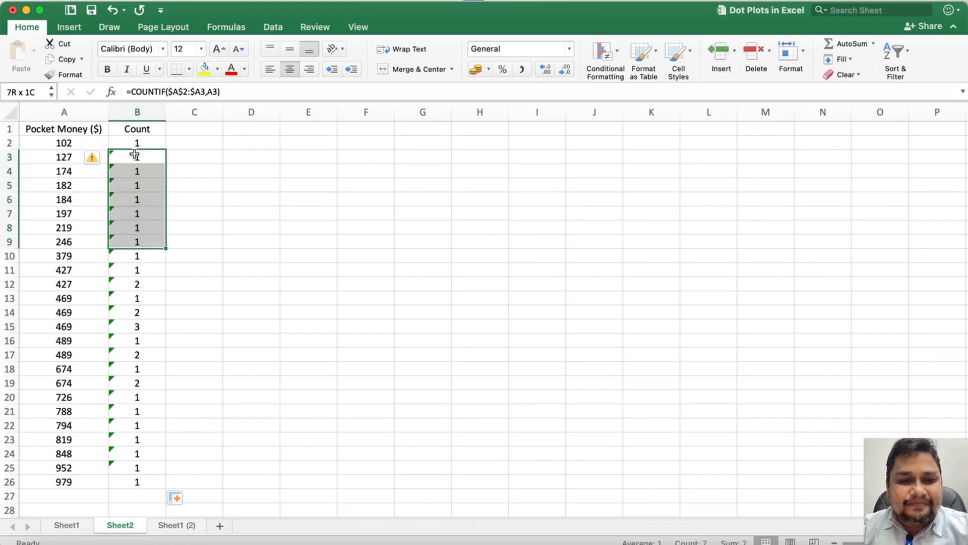
pyautogui.hotkey('shift', 'Down')
pyautogui.hotkey('shift', 'Down')
pyautogui.hotkey('shift', 'Down')
pyautogui.hotkey('shift', 'Down')
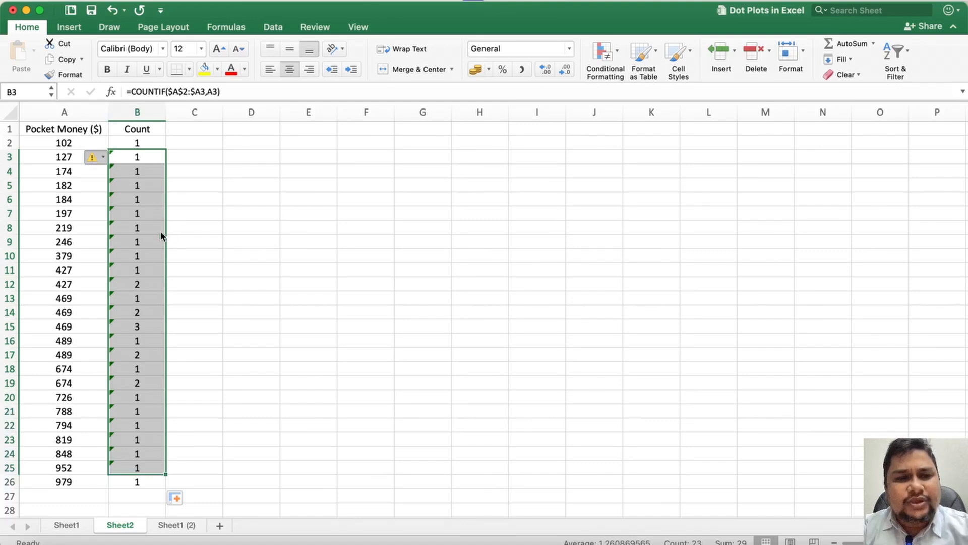
pyautogui.click(309, 271)
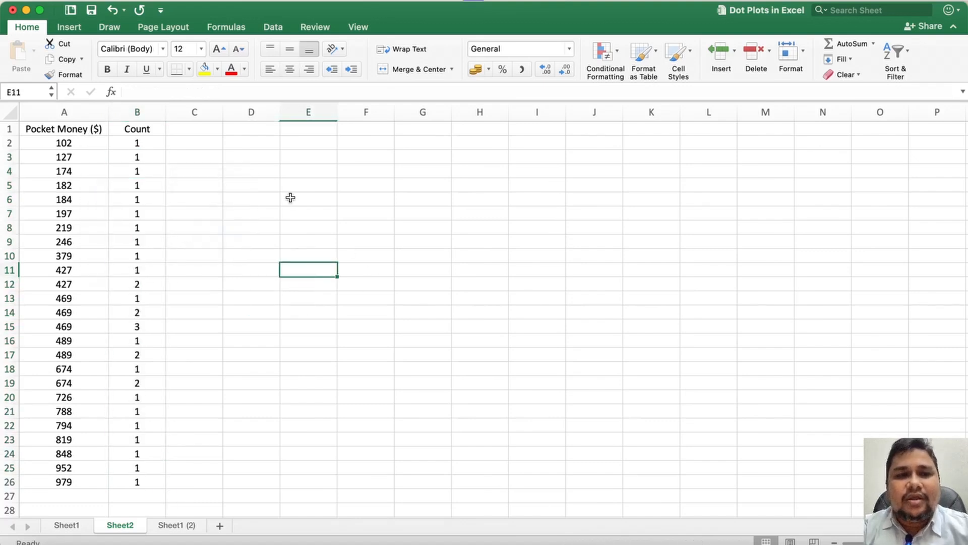
# Insert a markers-only scatter chart from the Pocket Money ($) and Count data.
pyautogui.click(309, 197)
pyautogui.click(211, 158)
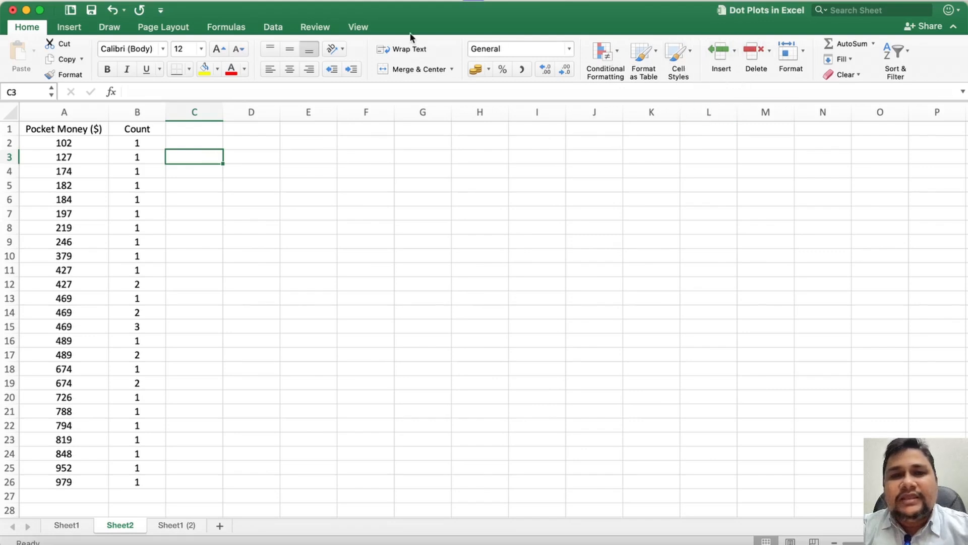
pyautogui.click(70, 28)
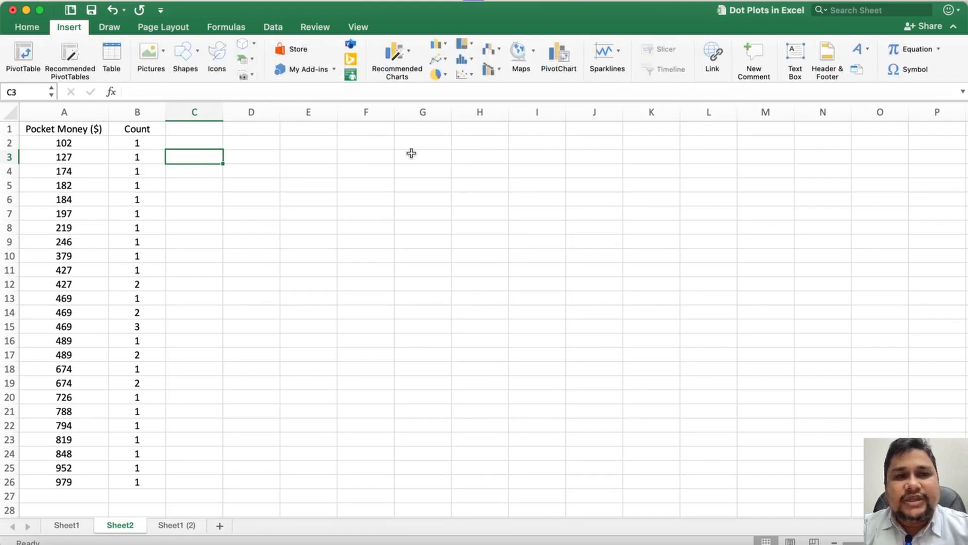
pyautogui.click(465, 76)
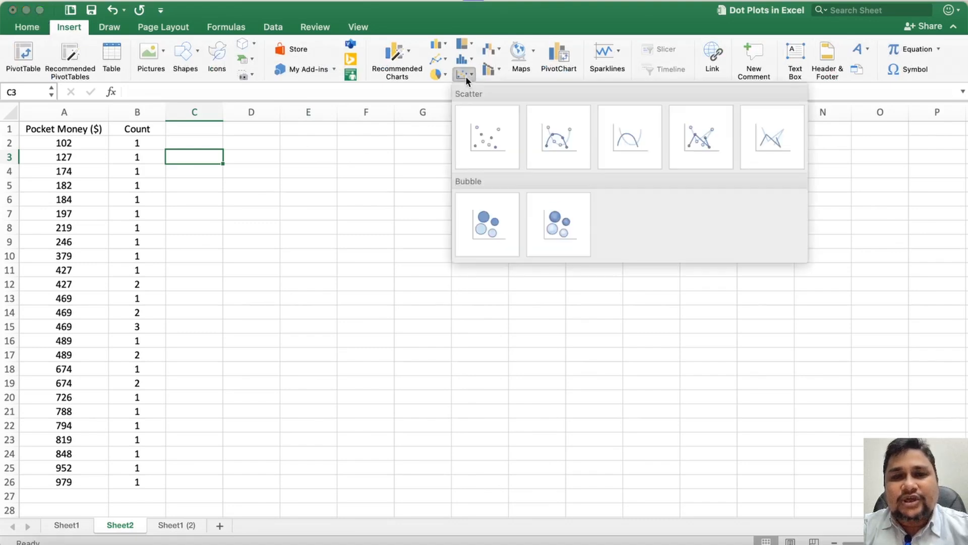
pyautogui.click(483, 140)
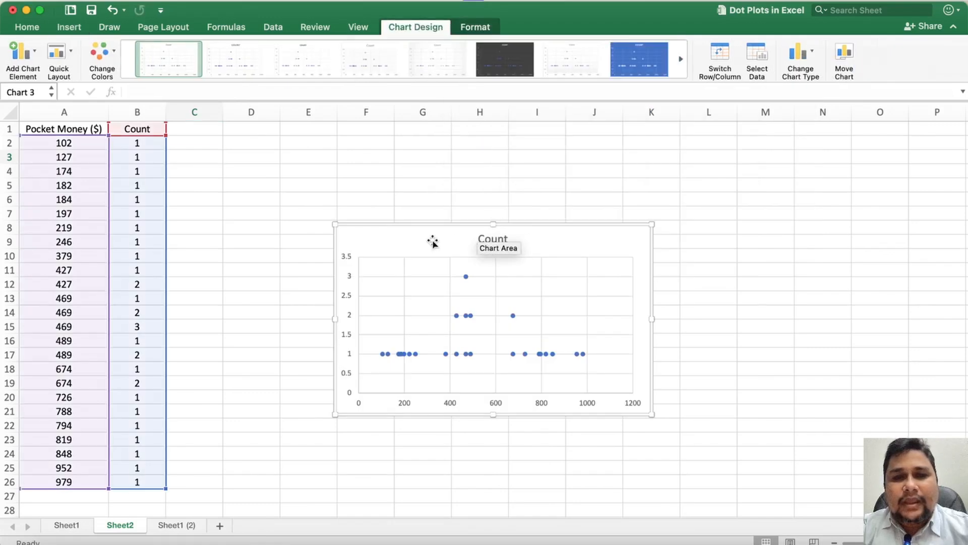
# Move the scatter chart up beside the data at row 1 and widen it to column K.
pyautogui.moveTo(423, 235); pyautogui.dragTo(323, 135)
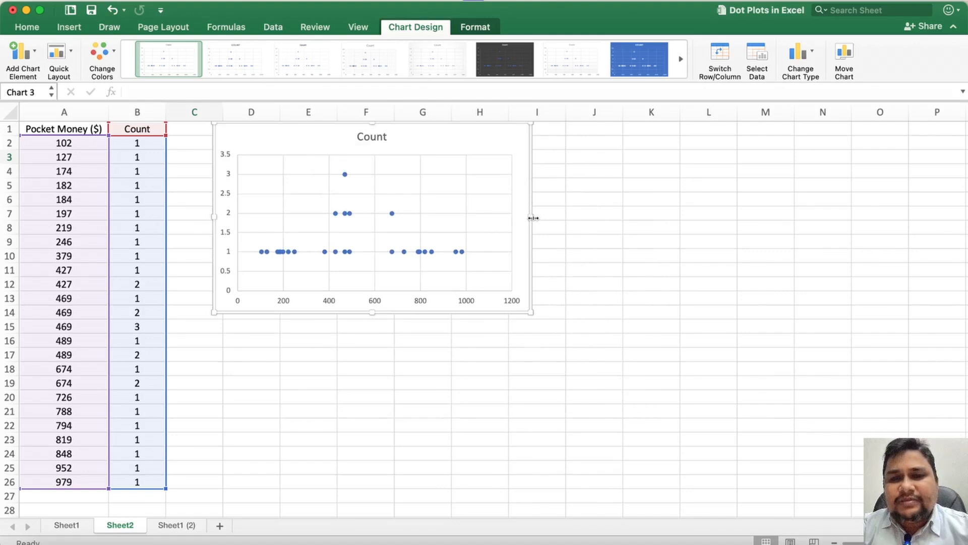
pyautogui.moveTo(533, 218); pyautogui.dragTo(653, 238)
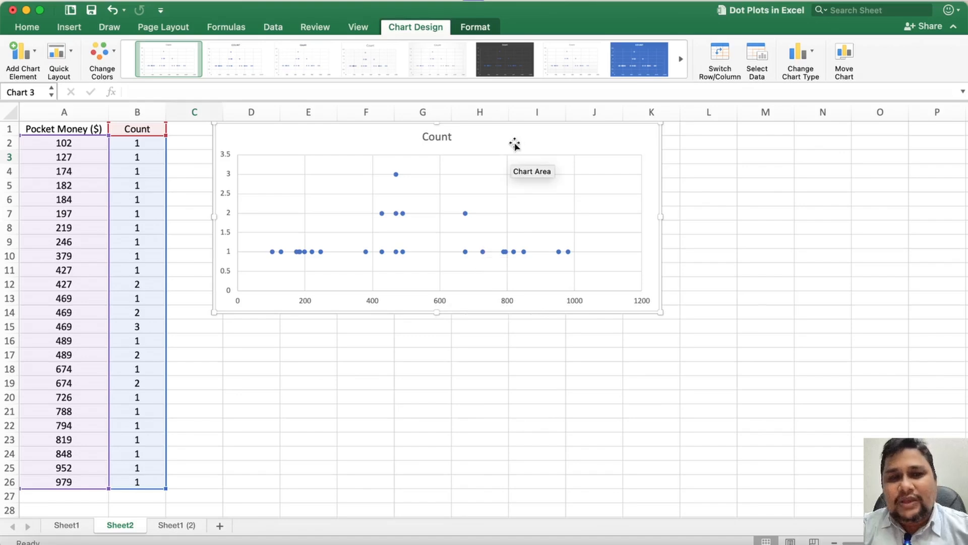
pyautogui.scroll(-1, 698, 285)
pyautogui.scroll(1, 698, 285)
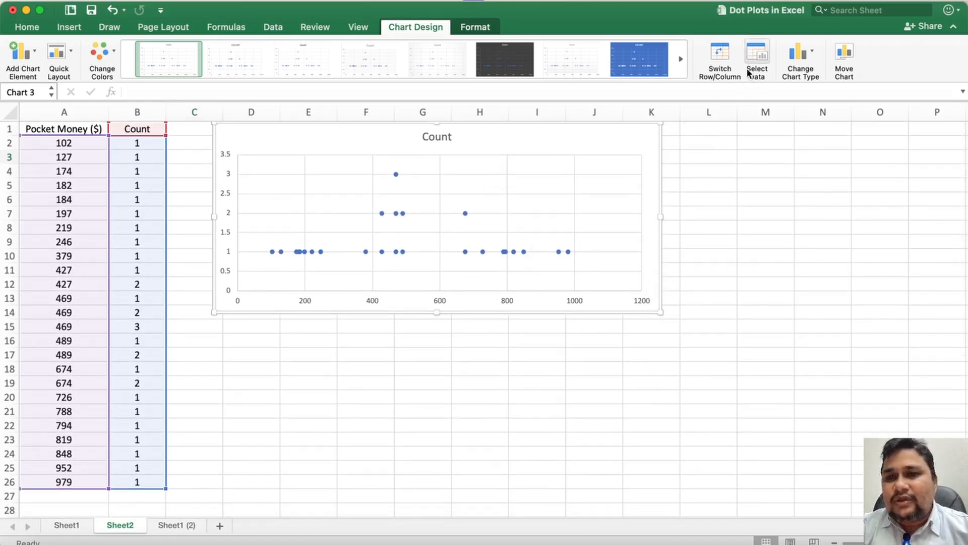
# Remove the Count series from the chart's data source, leaving the chart empty.
pyautogui.click(703, 381)
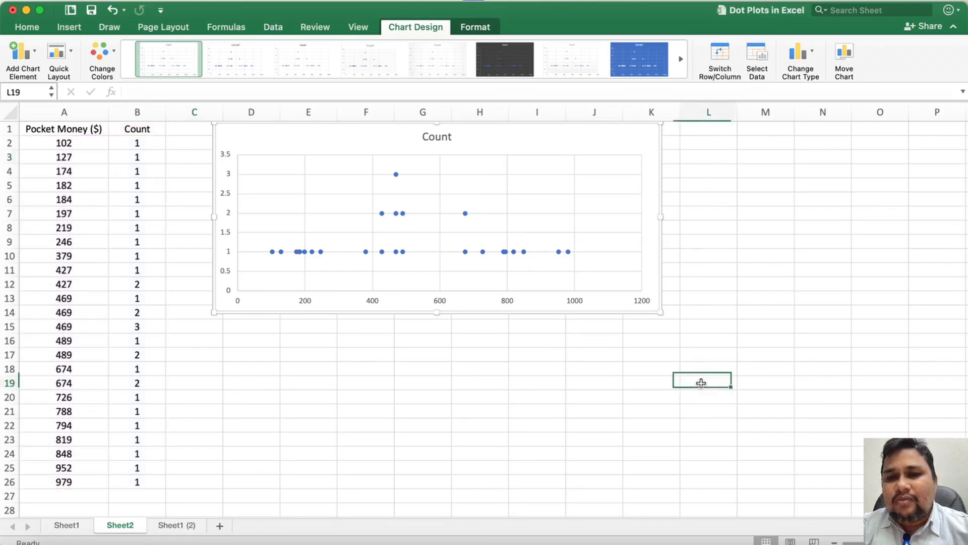
pyautogui.click(757, 56)
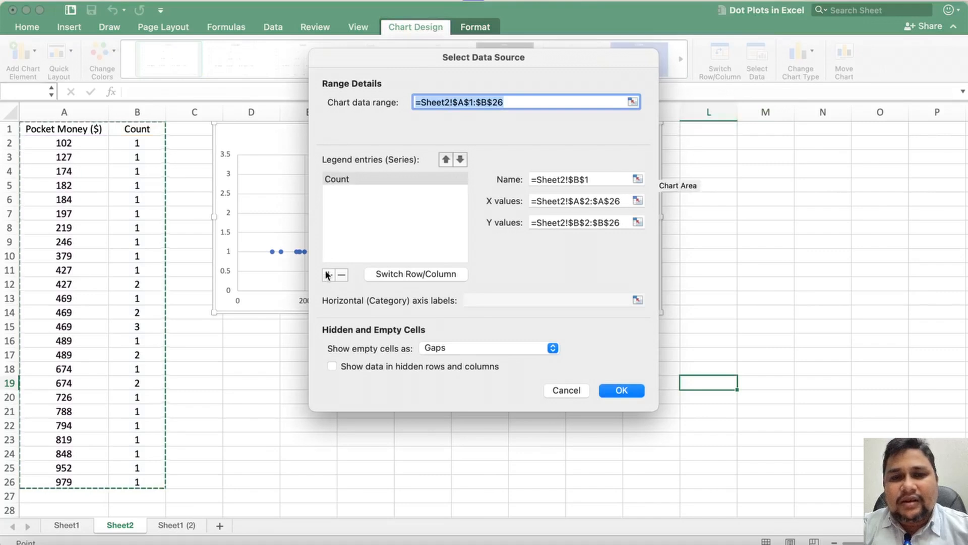
pyautogui.click(342, 275)
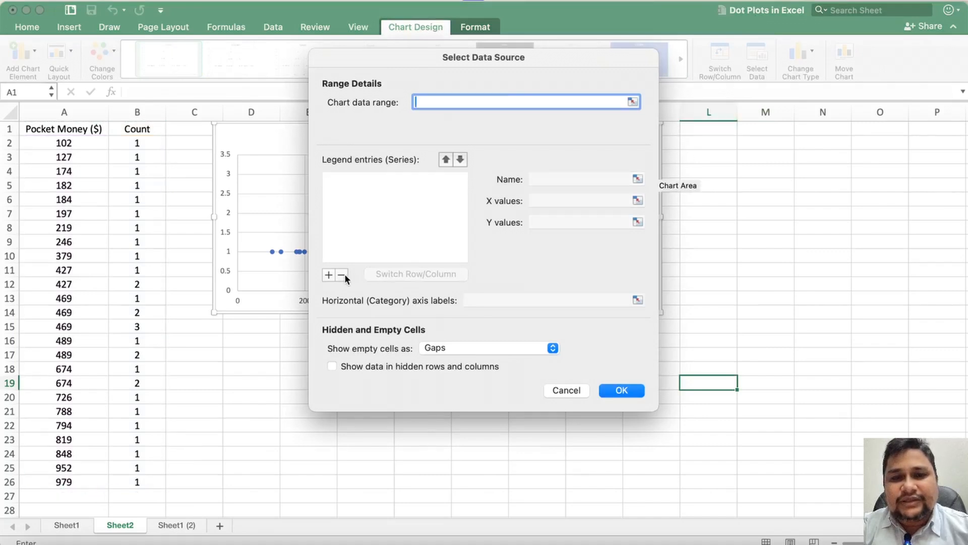
pyautogui.click(623, 390)
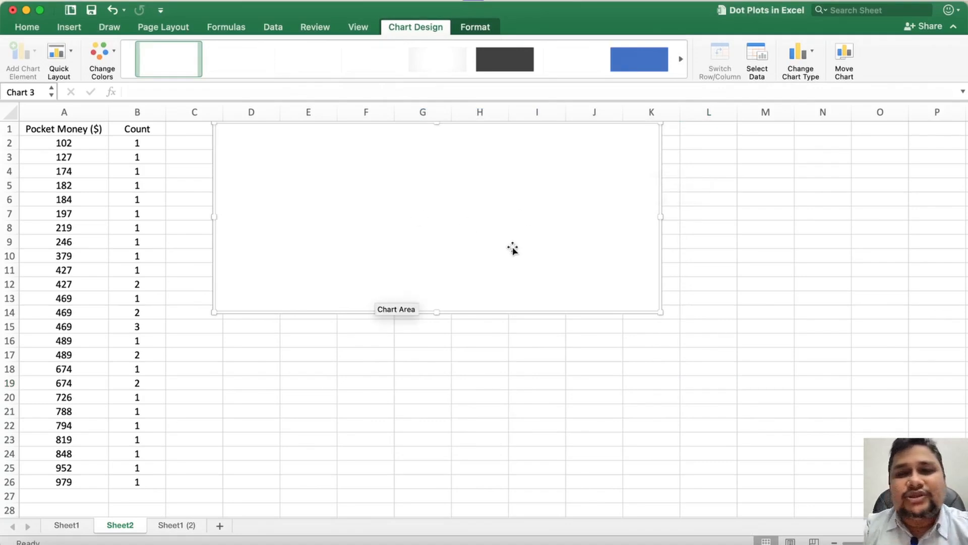
# Add a new series to the empty chart's data source, with its name taken from cell A1.
pyautogui.click(756, 55)
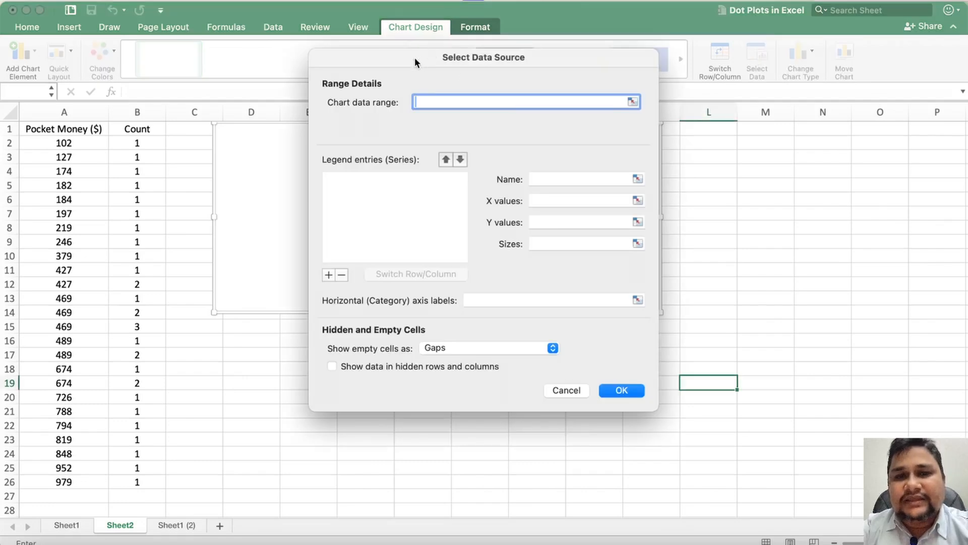
pyautogui.moveTo(415, 57); pyautogui.dragTo(611, 91)
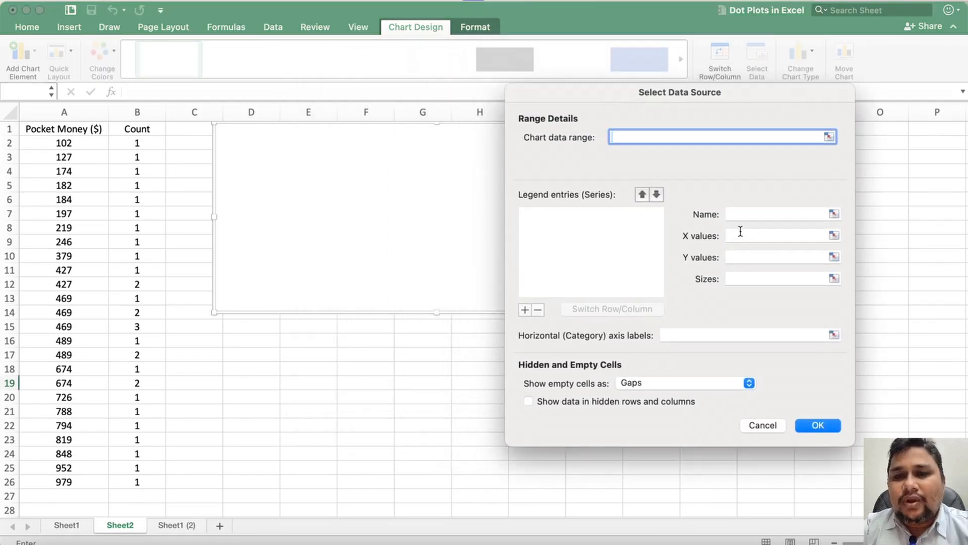
pyautogui.click(524, 309)
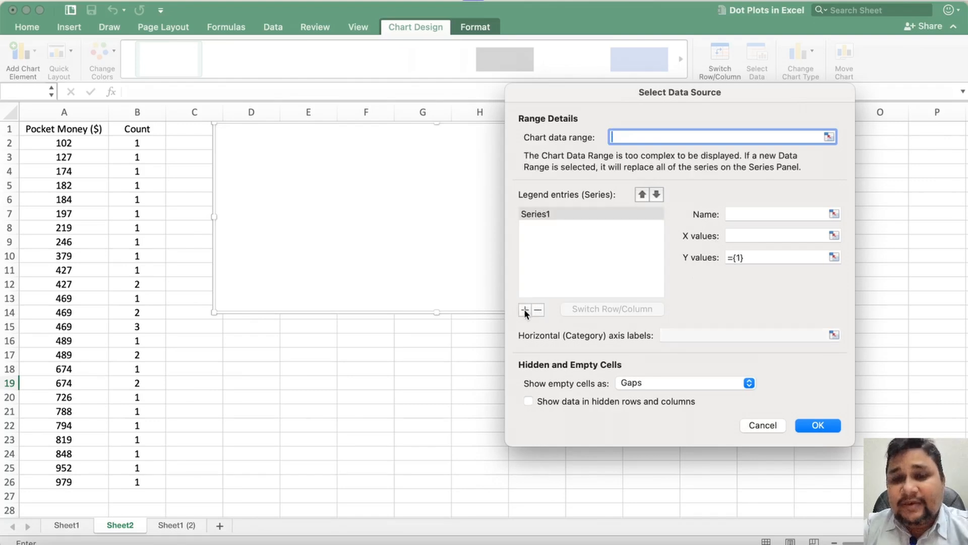
pyautogui.click(834, 214)
pyautogui.click(45, 130)
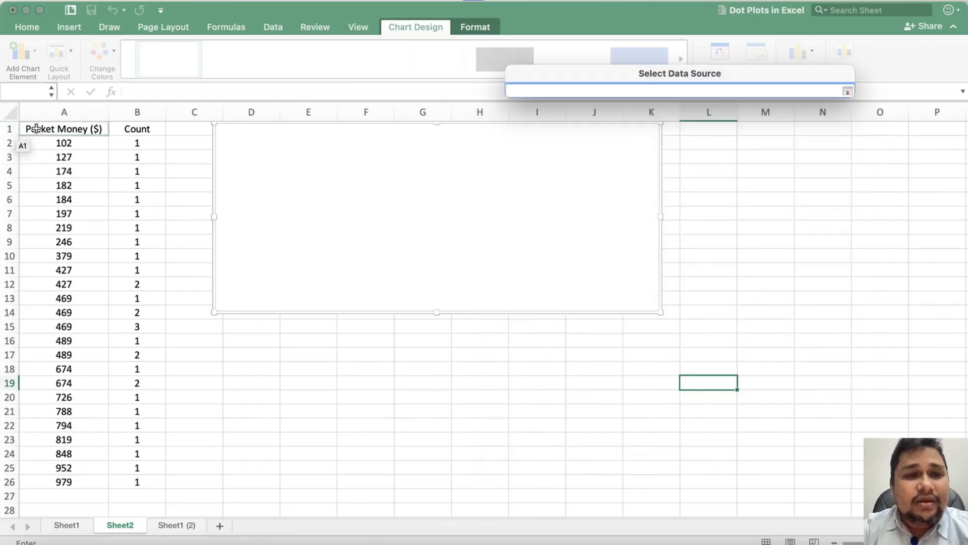
pyautogui.click(847, 91)
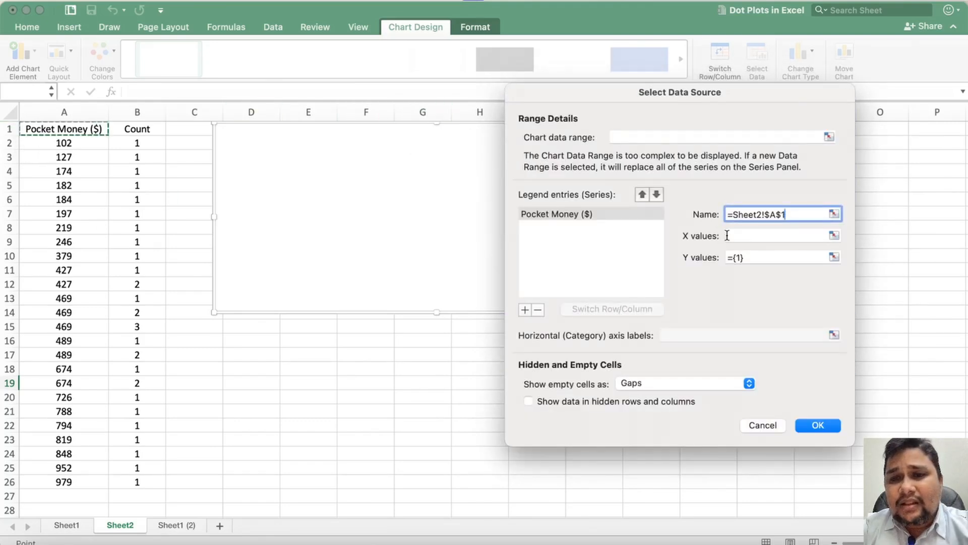
# Set the series' X values to A2:A26 and Y values to B2:B26, apply them, and shift the chart close to the Count column.
pyautogui.click(728, 235)
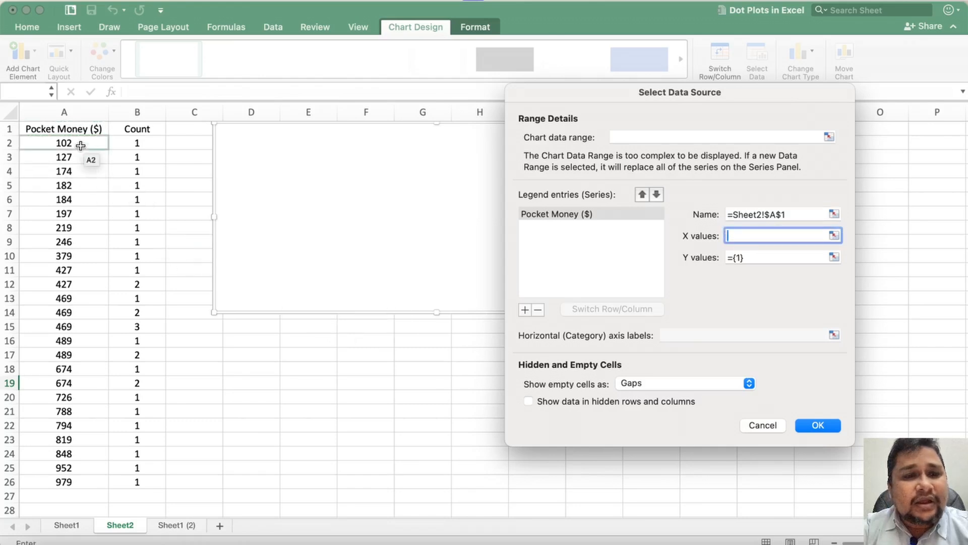
pyautogui.moveTo(80, 145); pyautogui.dragTo(89, 476)
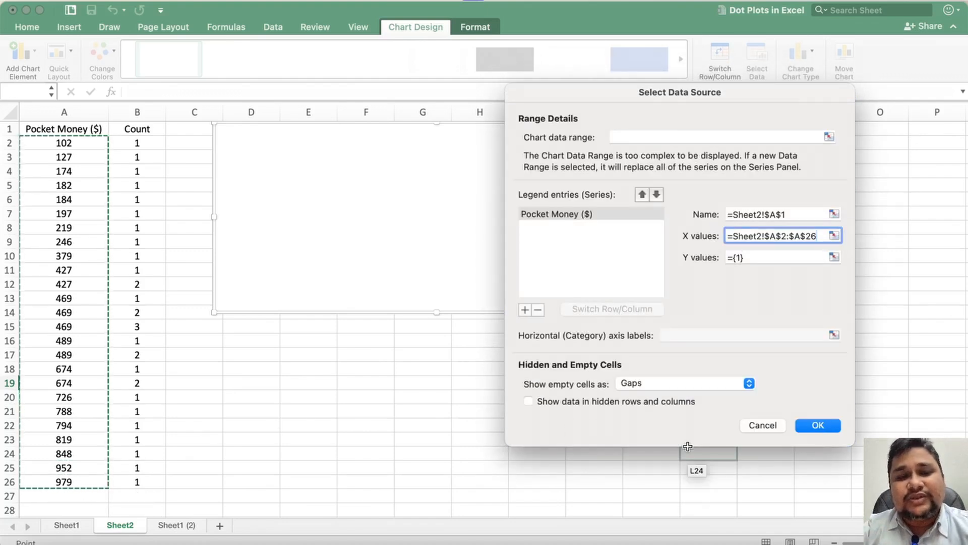
pyautogui.click(759, 258)
pyautogui.write('=')
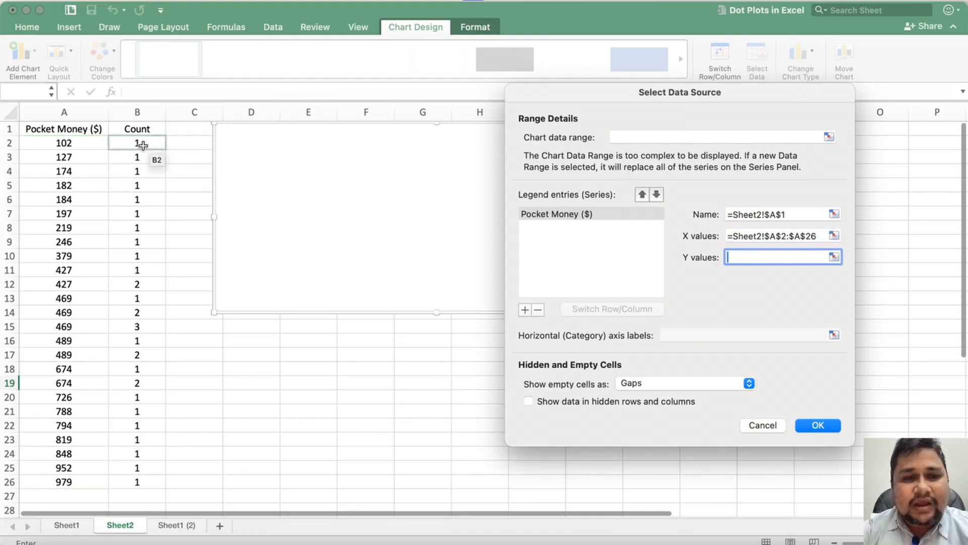
pyautogui.moveTo(144, 145); pyautogui.dragTo(150, 481)
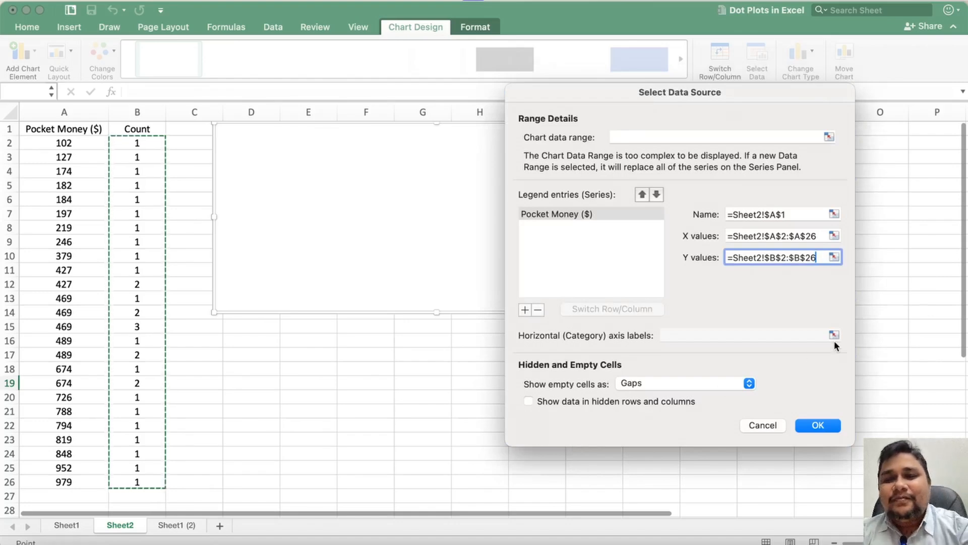
pyautogui.click(816, 427)
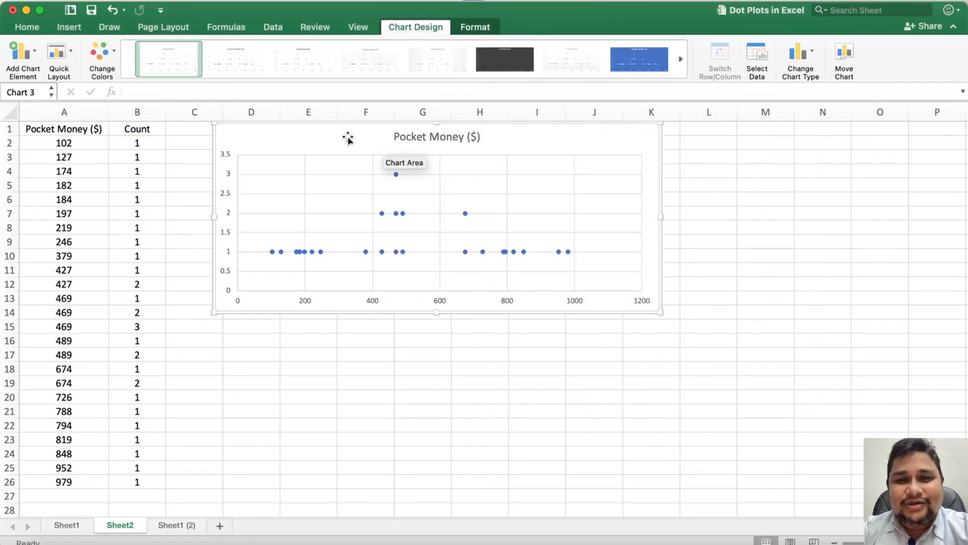
pyautogui.moveTo(346, 137); pyautogui.dragTo(308, 151)
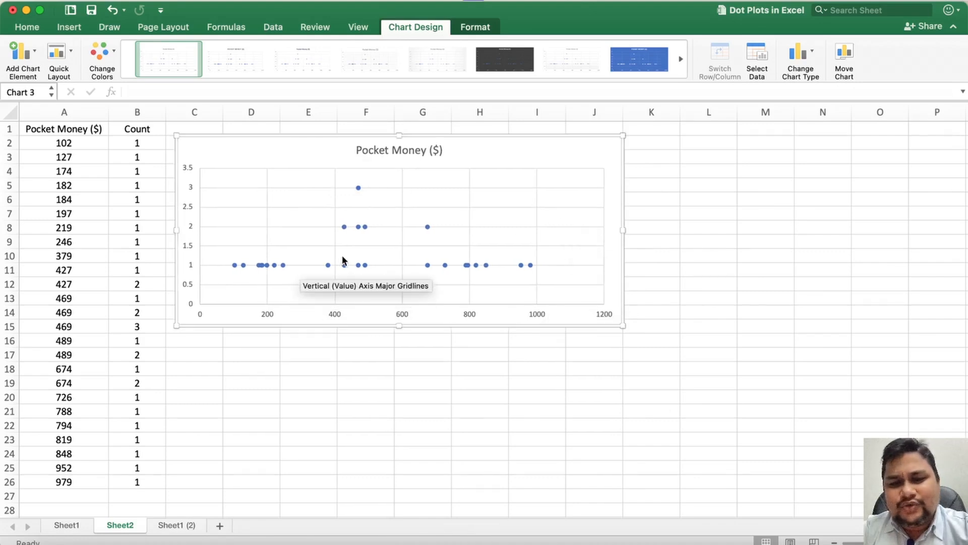
# Set both the major and minor units of the chart's vertical axis to 1.
pyautogui.click(189, 246)
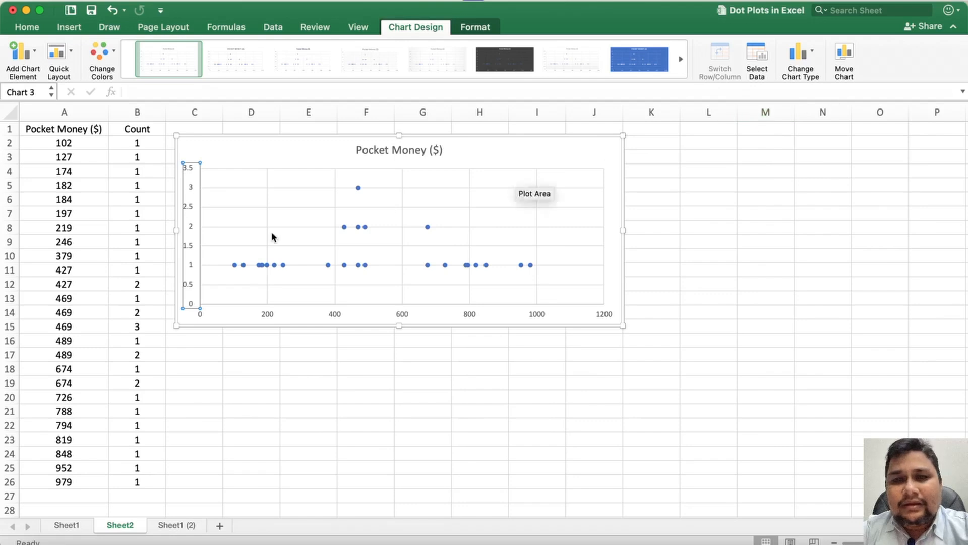
pyautogui.rightClick(193, 245)
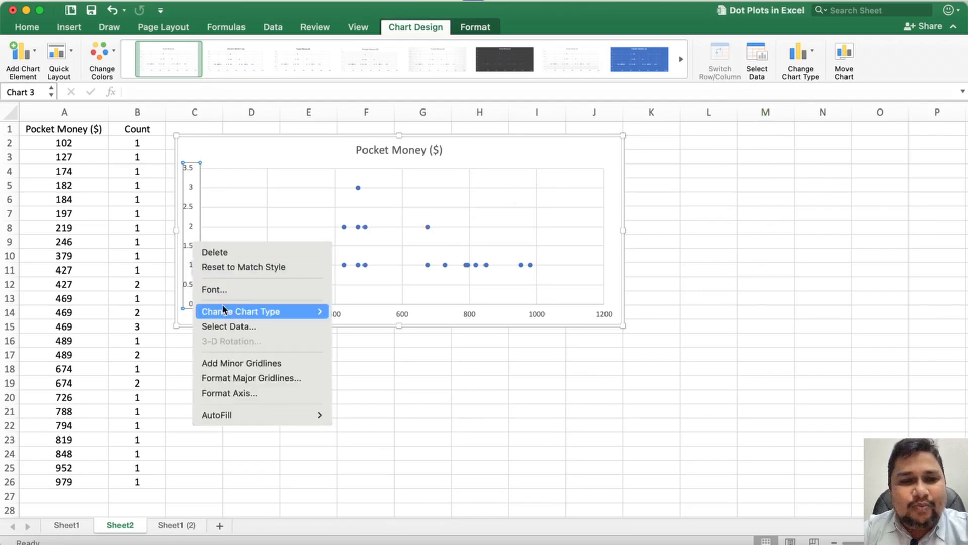
pyautogui.click(245, 393)
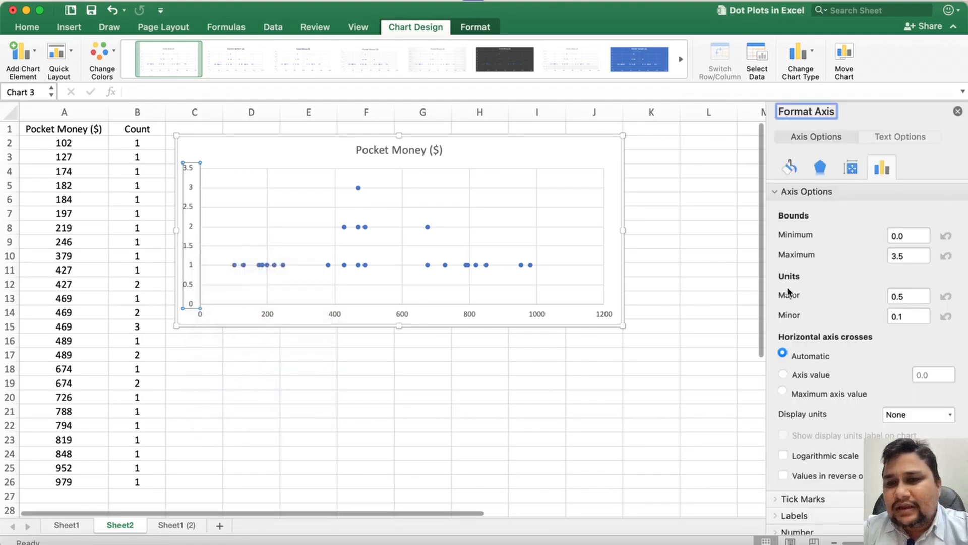
pyautogui.click(908, 297)
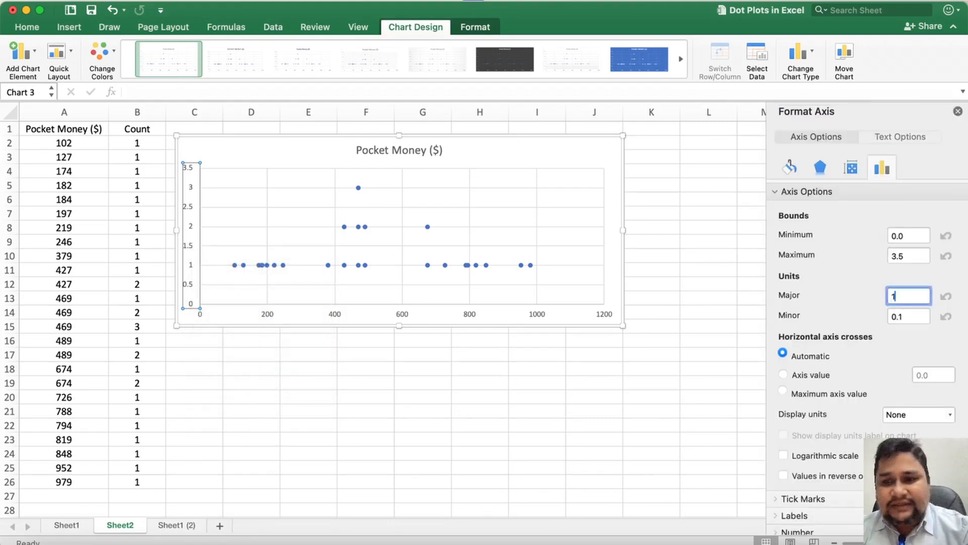
pyautogui.click(913, 317)
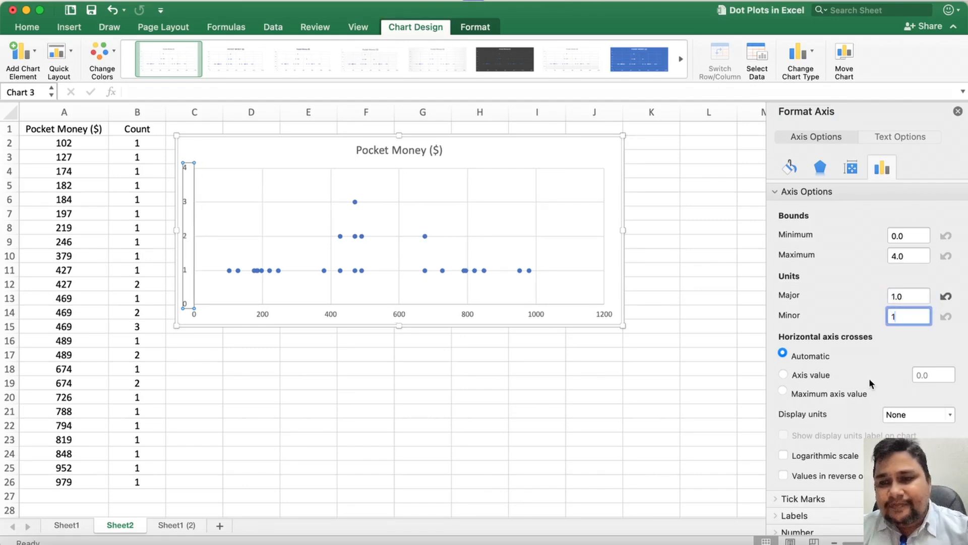
# Set the vertical axis maximum bound to 3 and switch to formatting the horizontal axis.
pyautogui.click(897, 257)
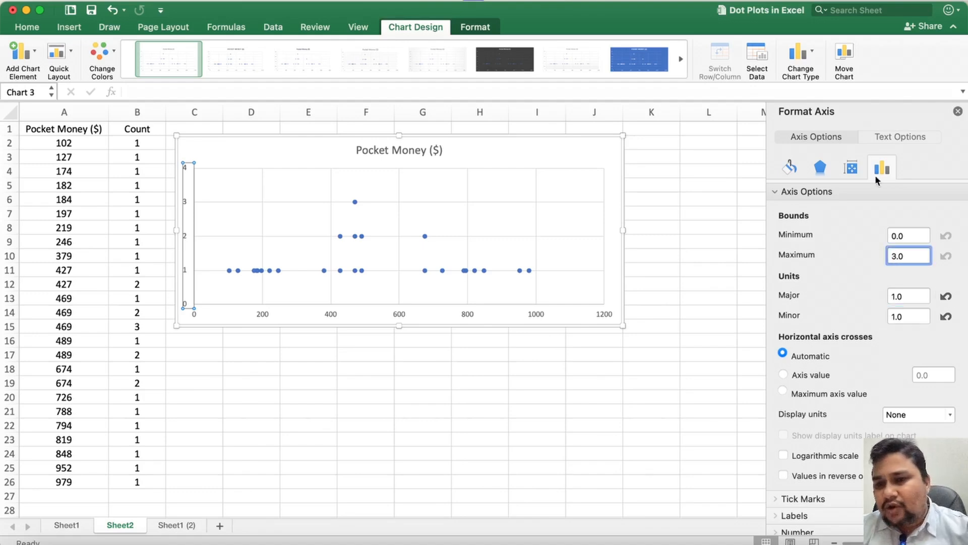
pyautogui.write('3')
pyautogui.click(336, 315)
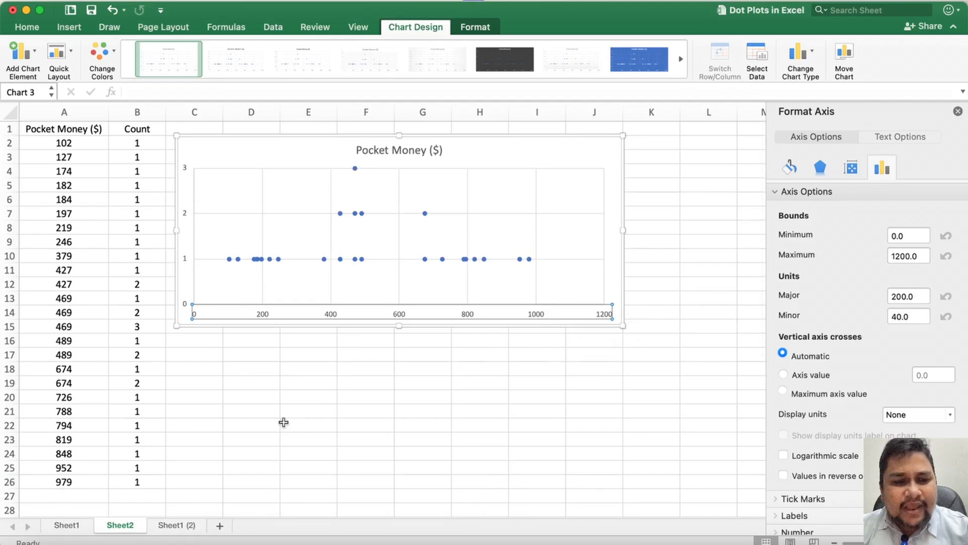
# Set the horizontal axis maximum bound to 1000 and close the axis formatting options.
pyautogui.click(900, 257)
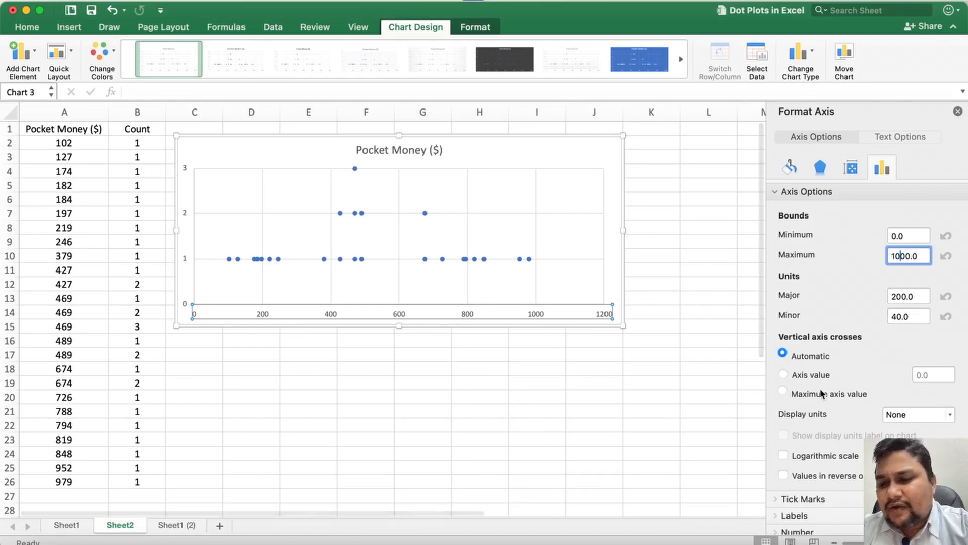
pyautogui.click(958, 112)
pyautogui.click(367, 467)
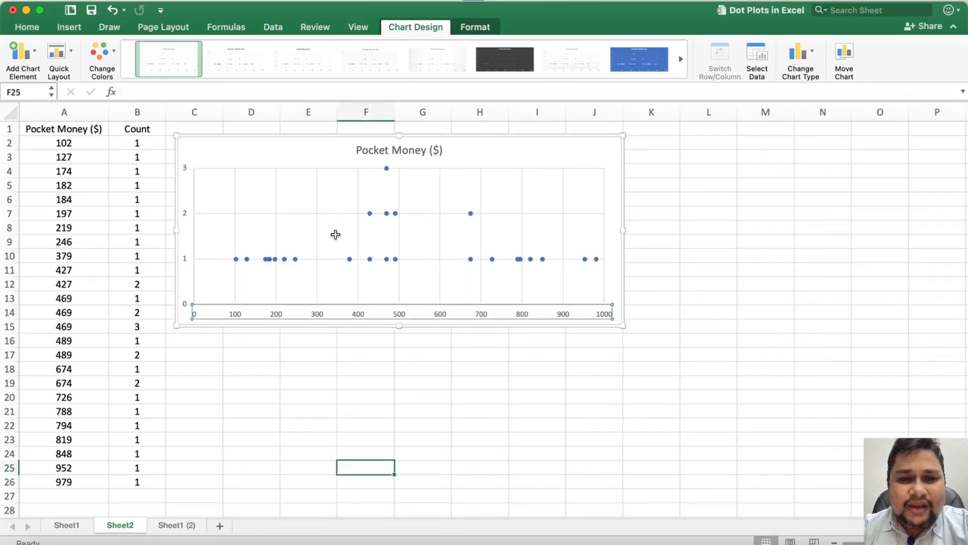
# Delete the chart's vertical and horizontal gridlines along with its vertical axis.
pyautogui.click(317, 211)
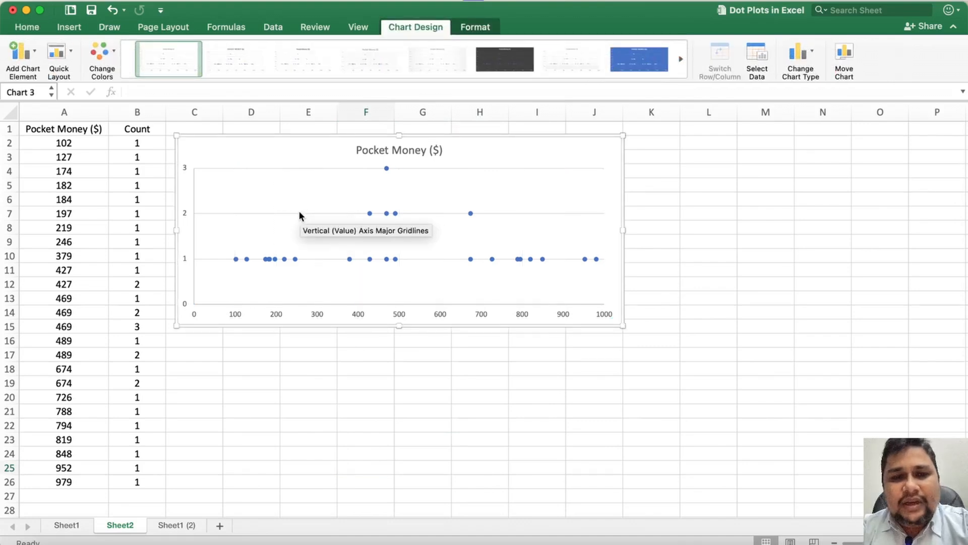
pyautogui.click(299, 213)
pyautogui.press('Delete')
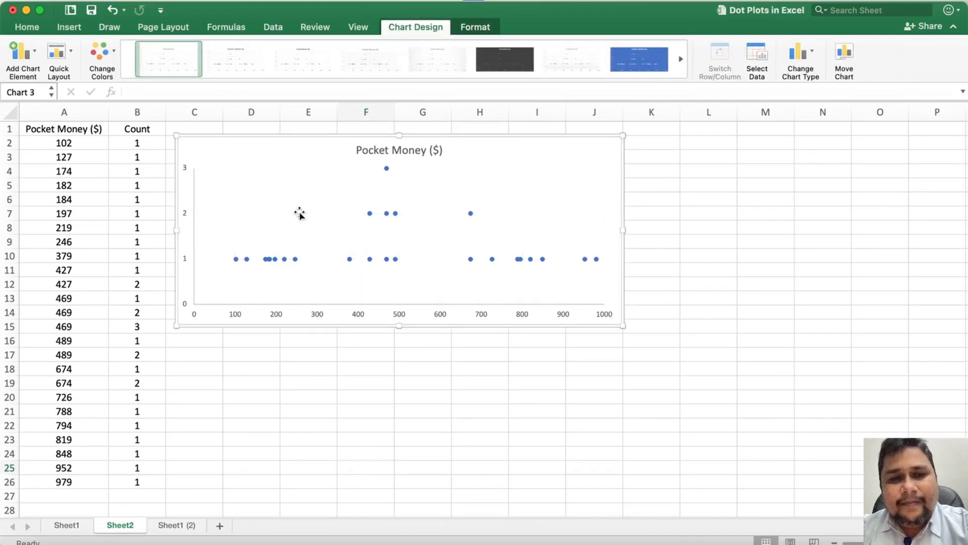
pyautogui.click(184, 218)
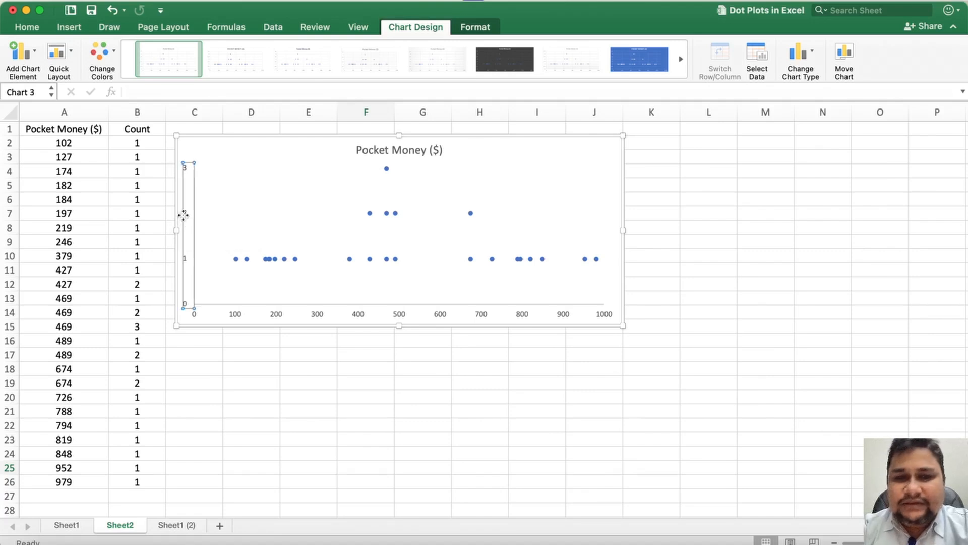
pyautogui.press('Delete')
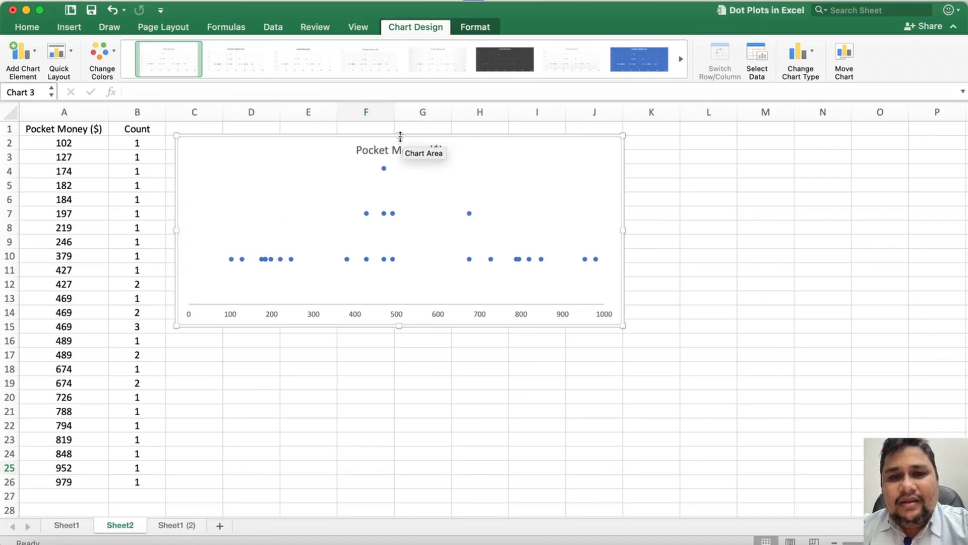
# Flatten the chart to about eight rows high, widen it slightly, and move it beside the Count column starting near row 2.
pyautogui.moveTo(399, 136); pyautogui.dragTo(403, 214)
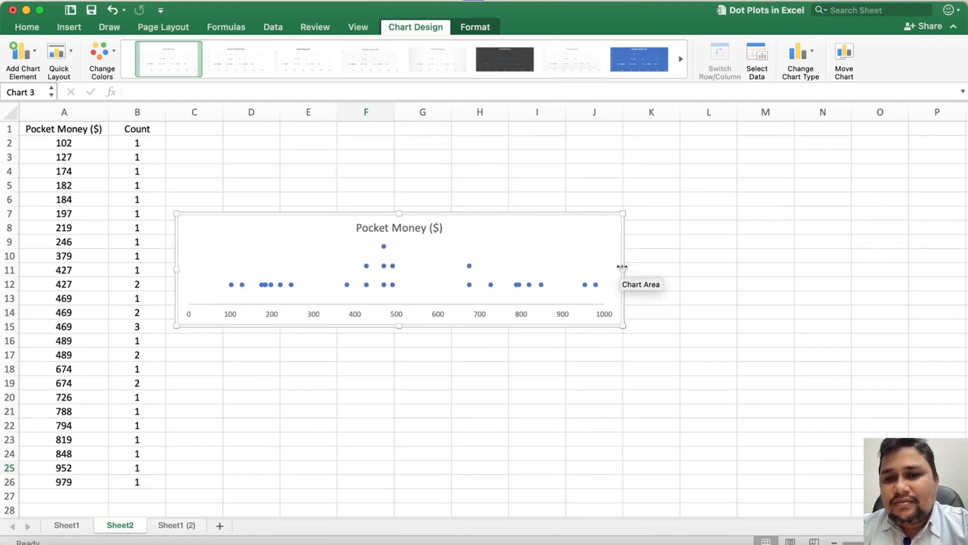
pyautogui.moveTo(623, 267); pyautogui.dragTo(650, 270)
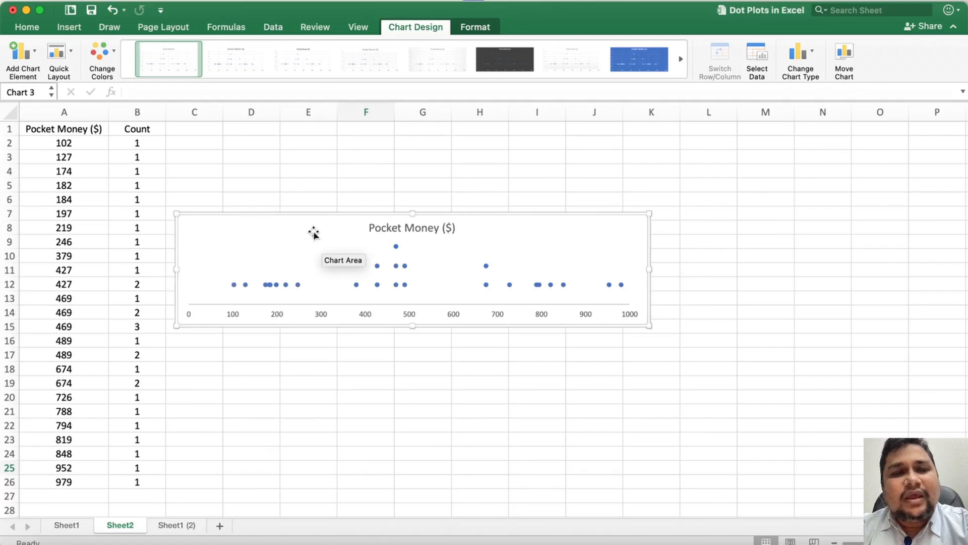
pyautogui.moveTo(313, 232); pyautogui.dragTo(304, 153)
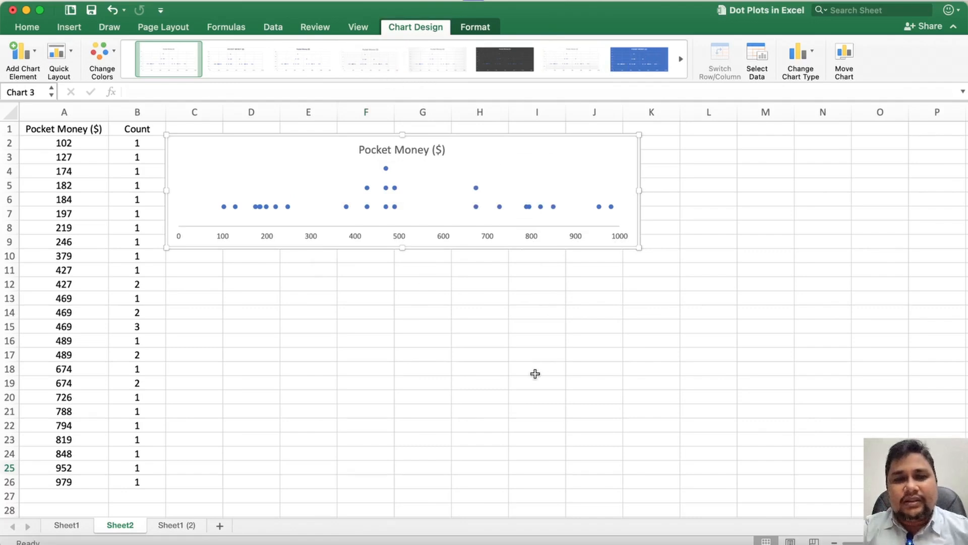
# Make the horizontal axis labels bold and deselect the chart.
pyautogui.click(310, 236)
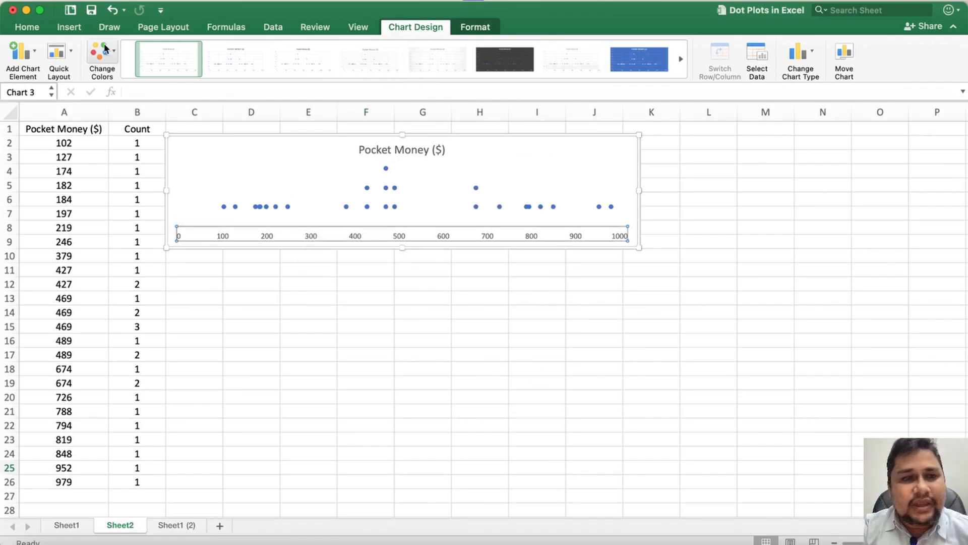
pyautogui.click(27, 27)
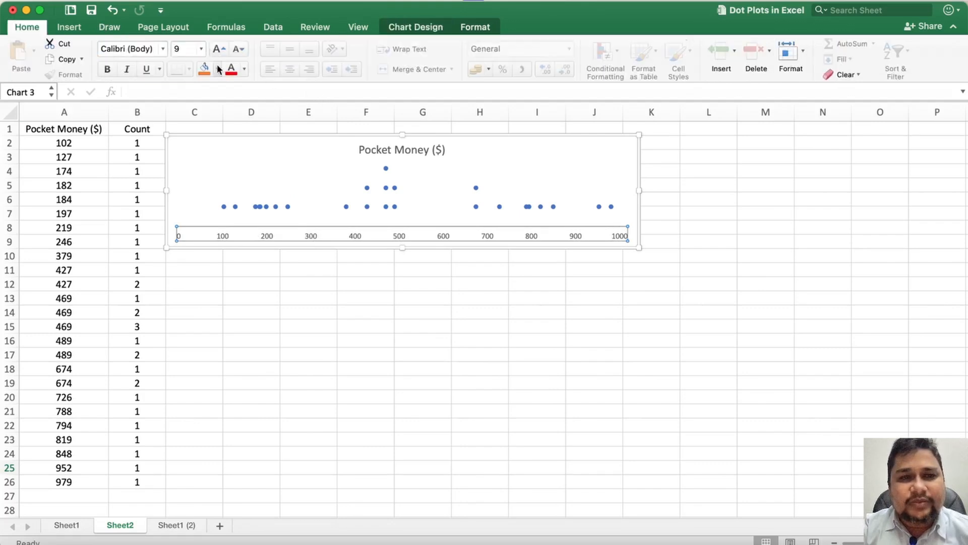
pyautogui.click(453, 348)
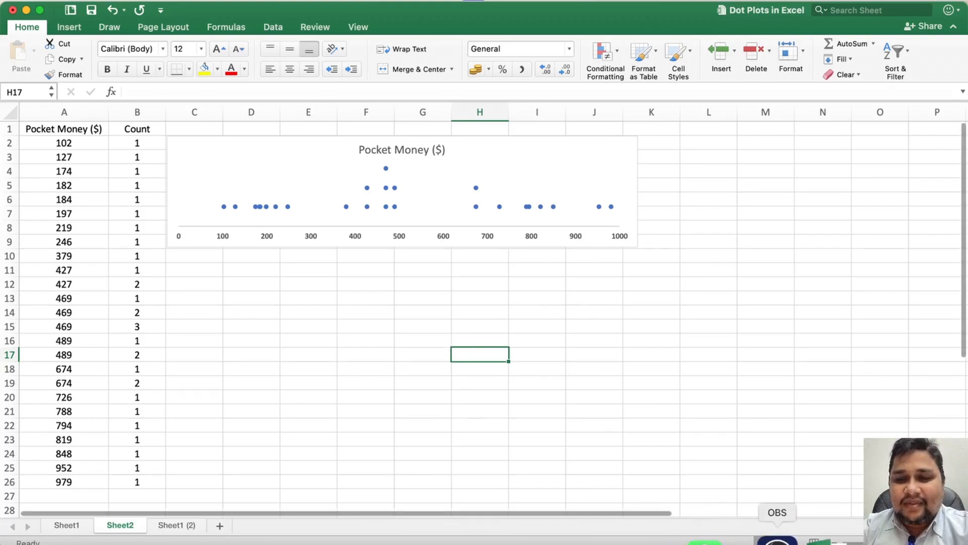
pyautogui.click(741, 535)
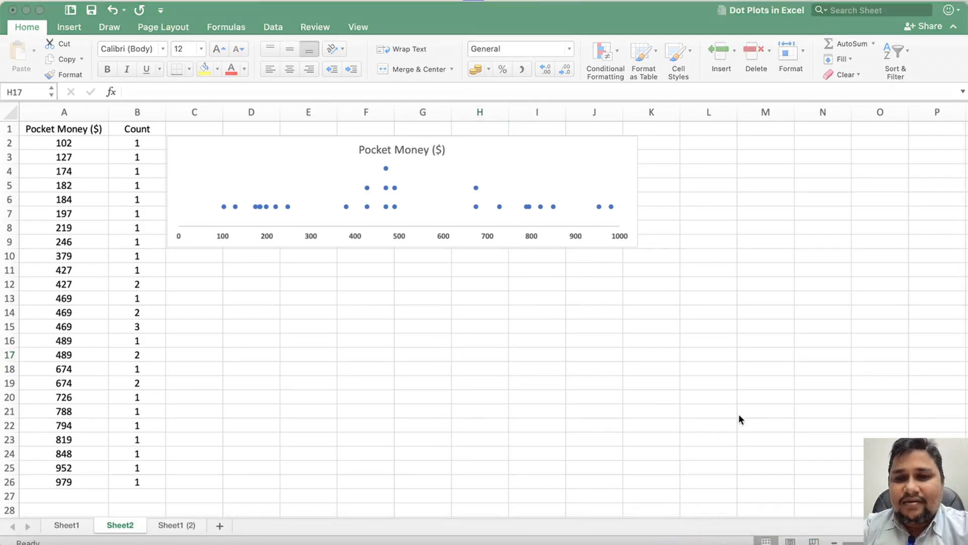